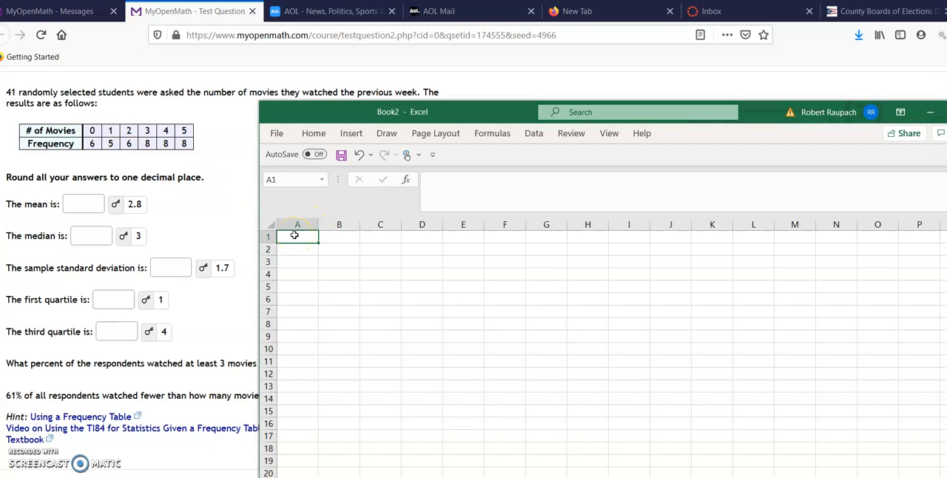
- Enter the value 0 six times down column A, in cells A1 through A6
{"action": "key", "text": "Return"}
{"action": "type", "text": "0"}
{"action": "key", "text": "Return"}
{"action": "type", "text": "0"}
{"action": "key", "text": "Return"}
{"action": "type", "text": "0"}
{"action": "key", "text": "Return"}
{"action": "type", "text": "0"}
{"action": "key", "text": "Return"}
{"action": "type", "text": "0"}
{"action": "key", "text": "Return"}
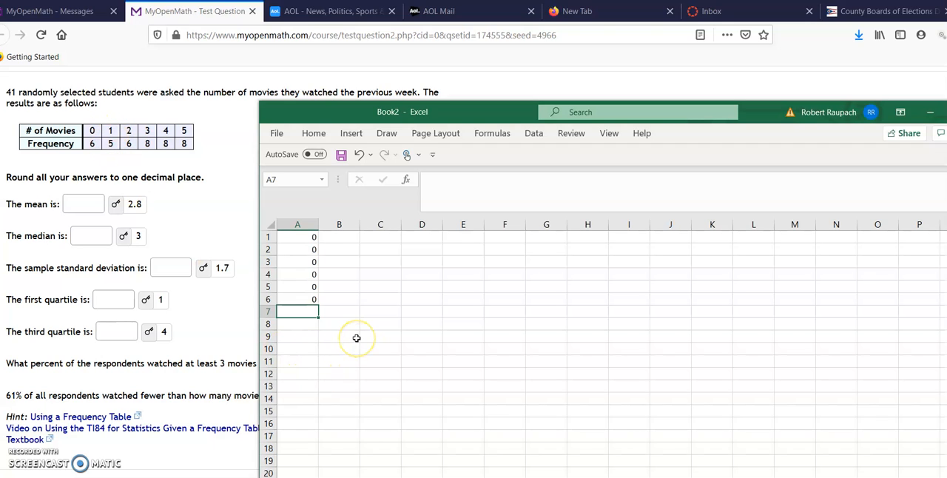
- Enter the value 1 five times in column A, in cells A7 through A11
{"action": "type", "text": "1"}
{"action": "key", "text": "Return"}
{"action": "type", "text": "1"}
{"action": "key", "text": "Return"}
{"action": "type", "text": "1"}
{"action": "key", "text": "Return"}
{"action": "type", "text": "1"}
{"action": "key", "text": "Return"}
{"action": "type", "text": "1"}
{"action": "key", "text": "Return"}
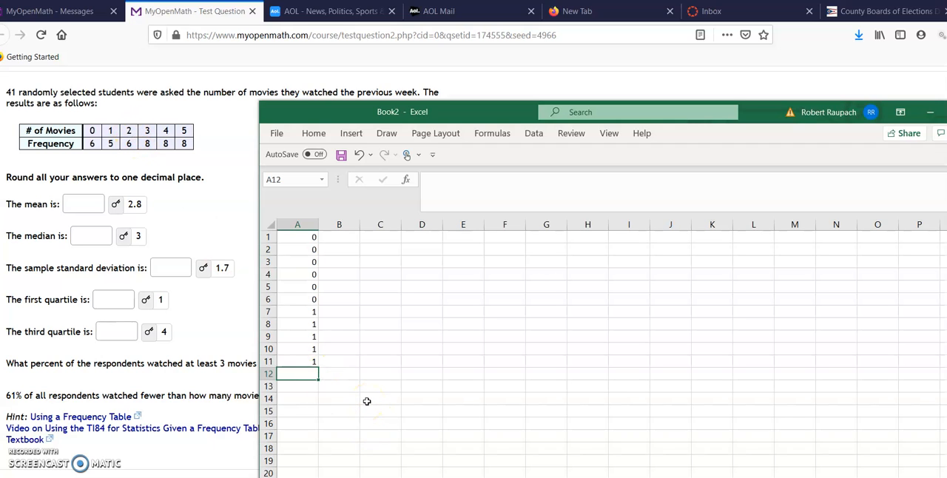
- Enter the value 2 six times in column A, in cells A12 through A17
{"action": "type", "text": "2"}
{"action": "key", "text": "Return"}
{"action": "type", "text": "2"}
{"action": "key", "text": "Return"}
{"action": "type", "text": "2"}
{"action": "key", "text": "Return"}
{"action": "type", "text": "2"}
{"action": "key", "text": "Return"}
{"action": "type", "text": "2"}
{"action": "key", "text": "Return"}
{"action": "type", "text": "2"}
{"action": "key", "text": "Return"}
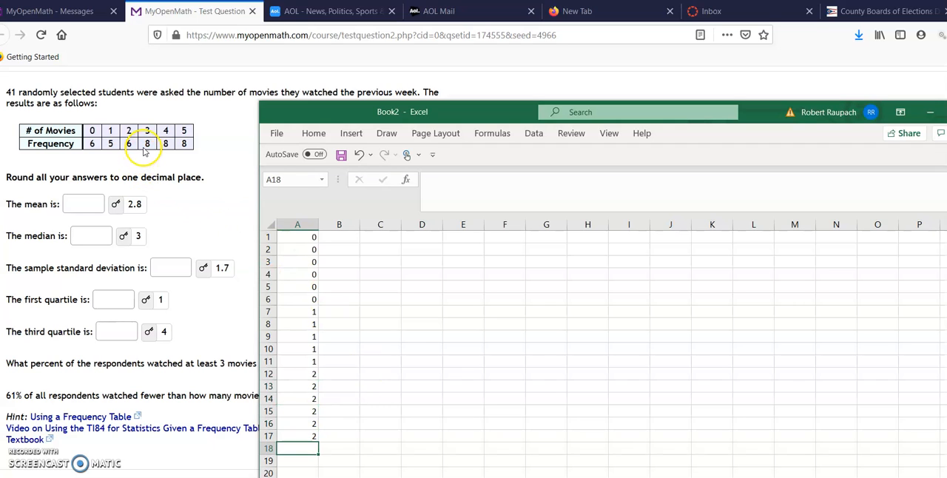
- Enter the value 3 eight times in column A, in cells A18 through A25
{"action": "left_click_drag", "start_coordinate": [491, 114], "coordinate": [495, 66]}
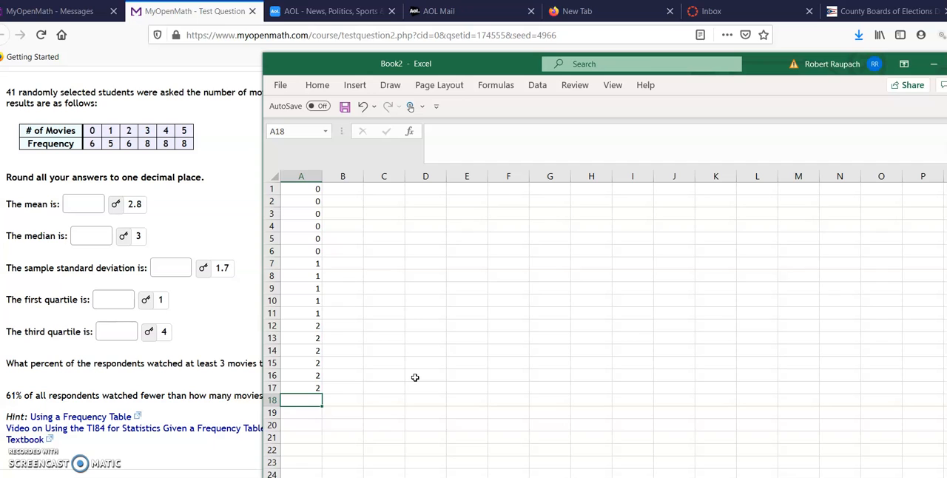
{"action": "key", "text": "Return"}
{"action": "type", "text": "3"}
{"action": "key", "text": "Return"}
{"action": "type", "text": "3"}
{"action": "key", "text": "Return"}
{"action": "type", "text": "3"}
{"action": "key", "text": "Return"}
{"action": "type", "text": "3 3"}
{"action": "key", "text": "Return"}
{"action": "type", "text": "3"}
{"action": "key", "text": "Return"}
{"action": "type", "text": "3"}
{"action": "key", "text": "Return"}
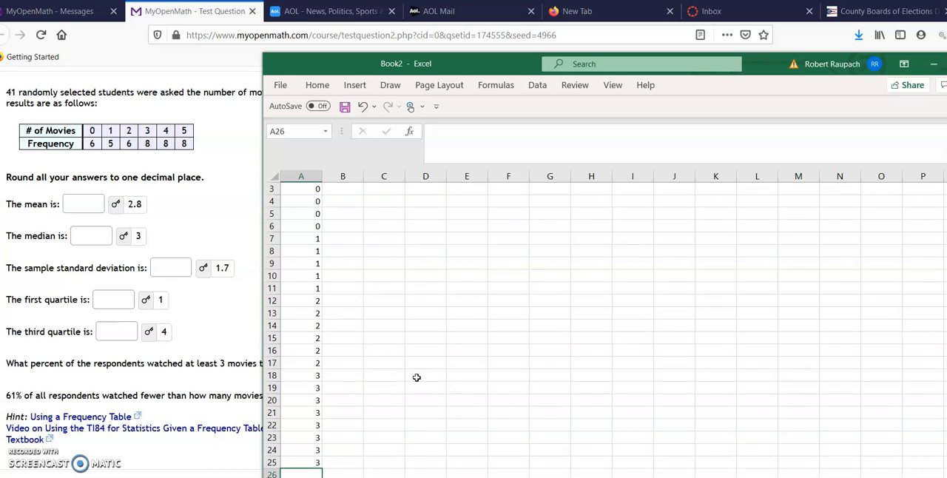
- Enter the value 4 eight times in column A, in cells A26 through A33
{"action": "scroll", "coordinate": [564, 374], "scroll_direction": "down", "scroll_amount": 1}
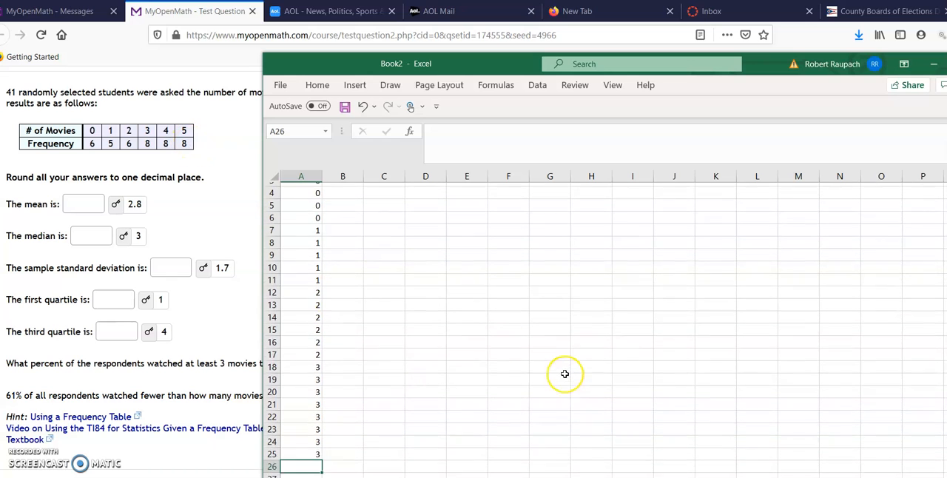
{"action": "scroll", "coordinate": [564, 373], "scroll_direction": "down", "scroll_amount": 1}
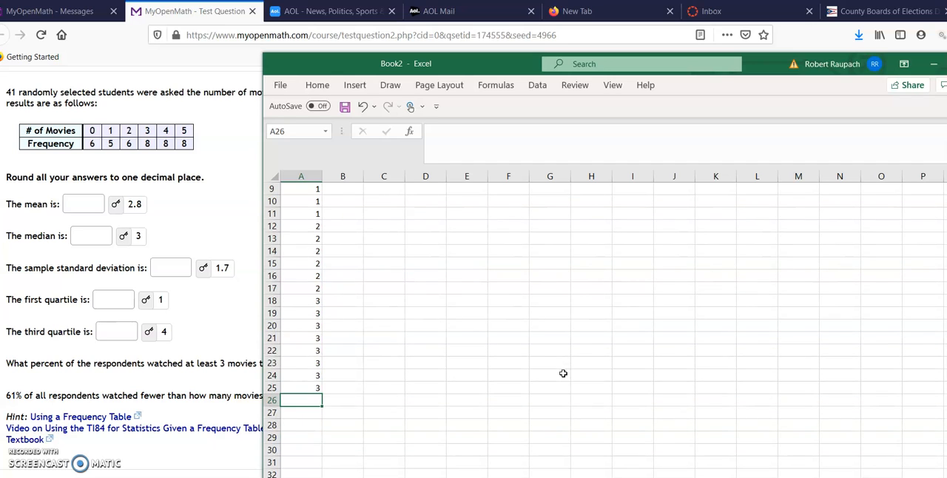
{"action": "key", "text": "Return"}
{"action": "type", "text": "4"}
{"action": "key", "text": "Return"}
{"action": "type", "text": "4 4 4 4 4 4"}
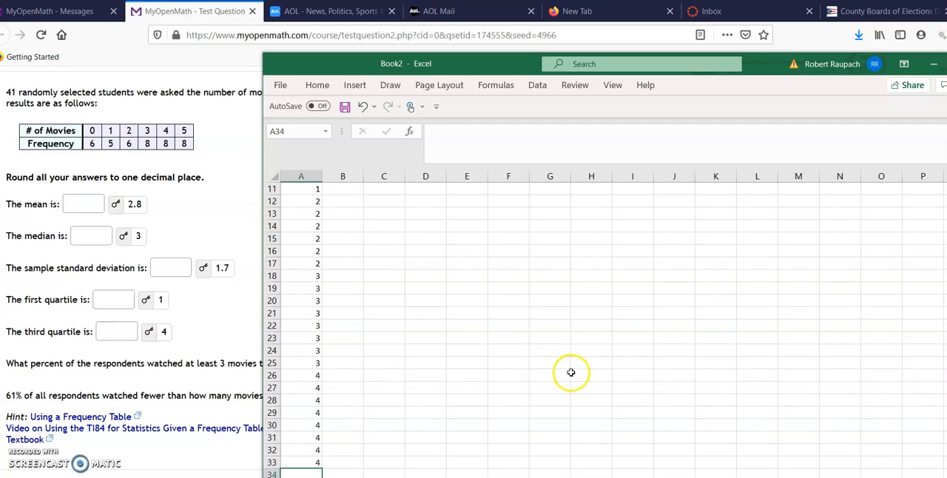
- Enter the value 5 eight times in column A, in cells A34 through A41
{"action": "scroll", "coordinate": [572, 370], "scroll_direction": "down", "scroll_amount": 1}
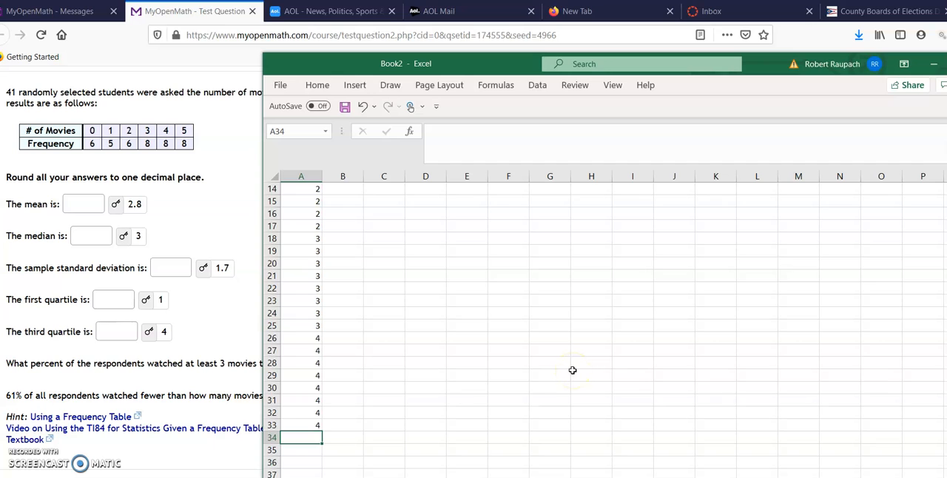
{"action": "scroll", "coordinate": [572, 371], "scroll_direction": "down", "scroll_amount": 1}
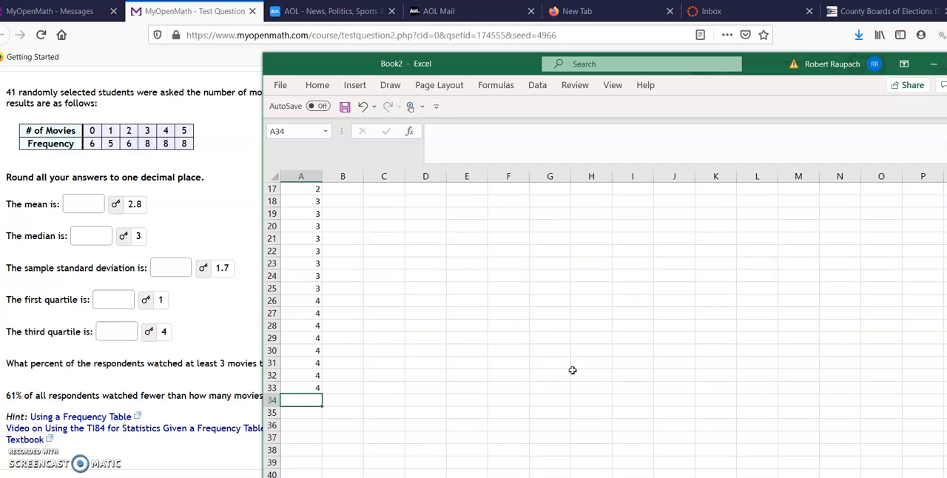
{"action": "key", "text": "Return"}
{"action": "type", "text": "5"}
{"action": "key", "text": "Return"}
{"action": "type", "text": "5"}
{"action": "key", "text": "Return"}
{"action": "type", "text": "5"}
{"action": "key", "text": "Return"}
{"action": "type", "text": "5 5"}
{"action": "key", "text": "Return"}
{"action": "type", "text": "5"}
{"action": "key", "text": "Return"}
{"action": "type", "text": "5"}
{"action": "key", "text": "Return"}
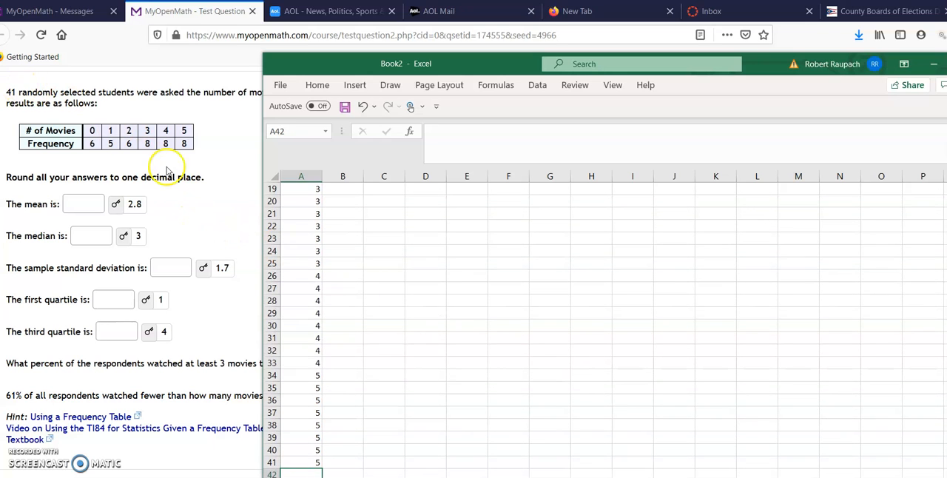
{"action": "left_click", "coordinate": [314, 462]}
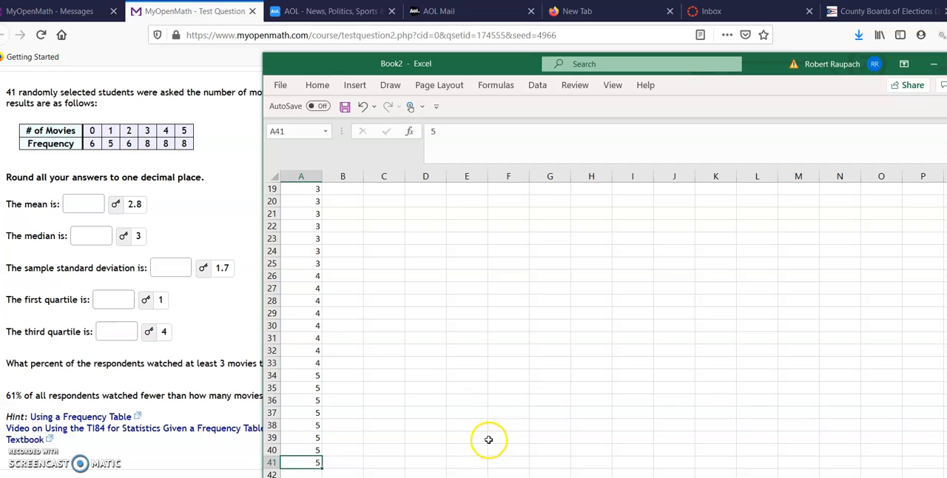
{"action": "scroll", "coordinate": [627, 379], "scroll_direction": "up", "scroll_amount": 6}
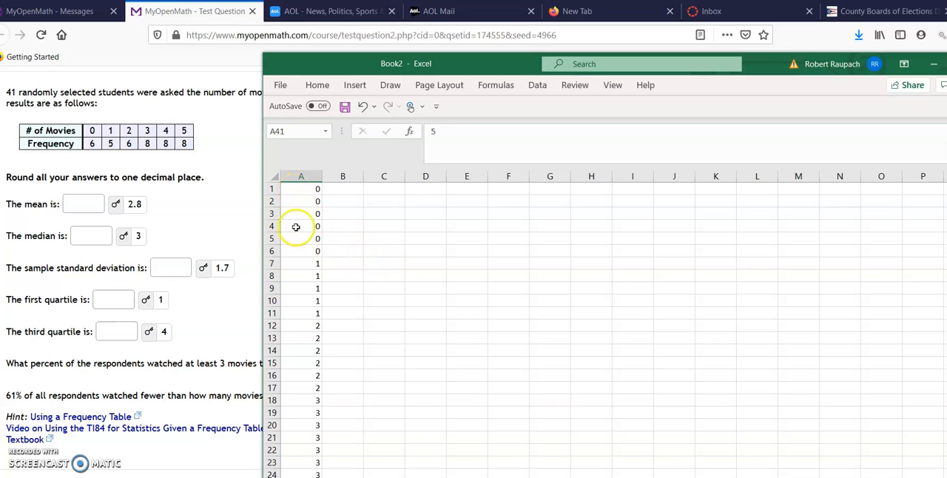
{"action": "left_click", "coordinate": [312, 189]}
{"action": "left_click_drag", "start_coordinate": [312, 190], "coordinate": [313, 273]}
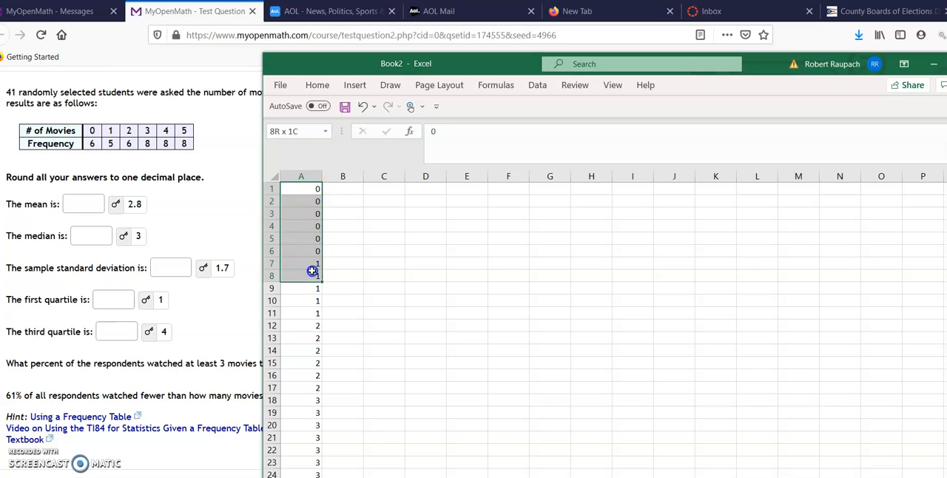
- Calculate the mean of A1:A41 in cell E2 with the AVERAGE function and label it "mean" in F2
{"action": "left_click", "coordinate": [468, 204]}
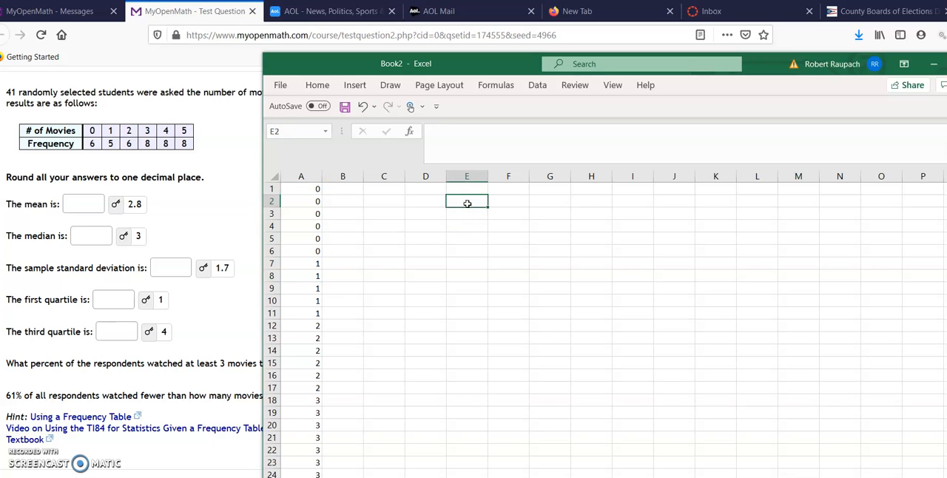
{"action": "left_click", "coordinate": [497, 85]}
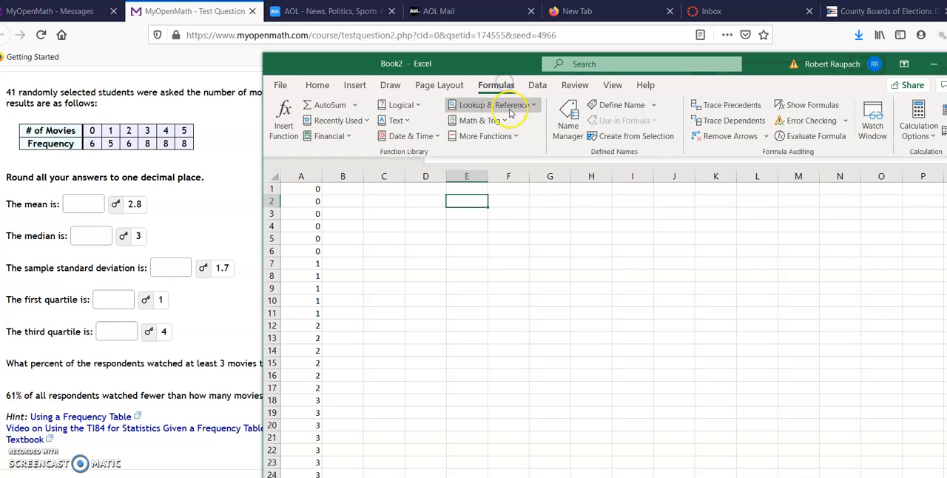
{"action": "left_click", "coordinate": [497, 137]}
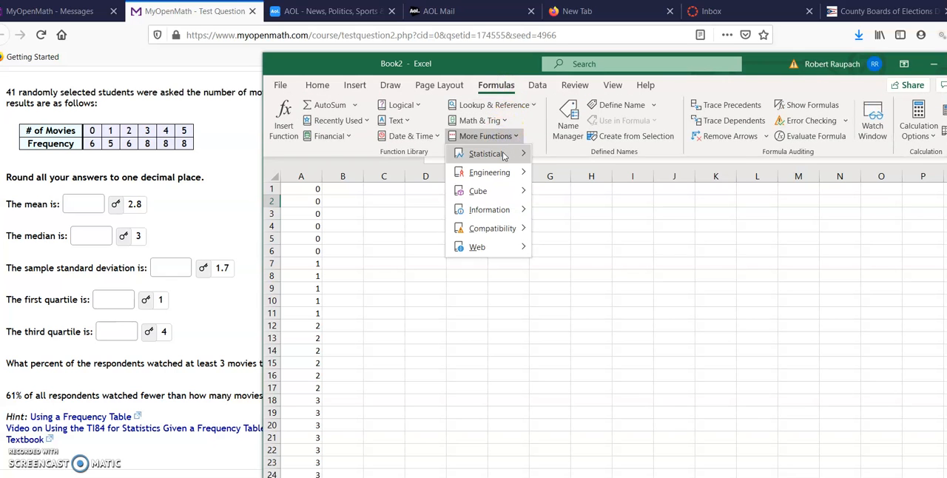
{"action": "mouse_move", "coordinate": [504, 155]}
{"action": "left_click", "coordinate": [608, 173]}
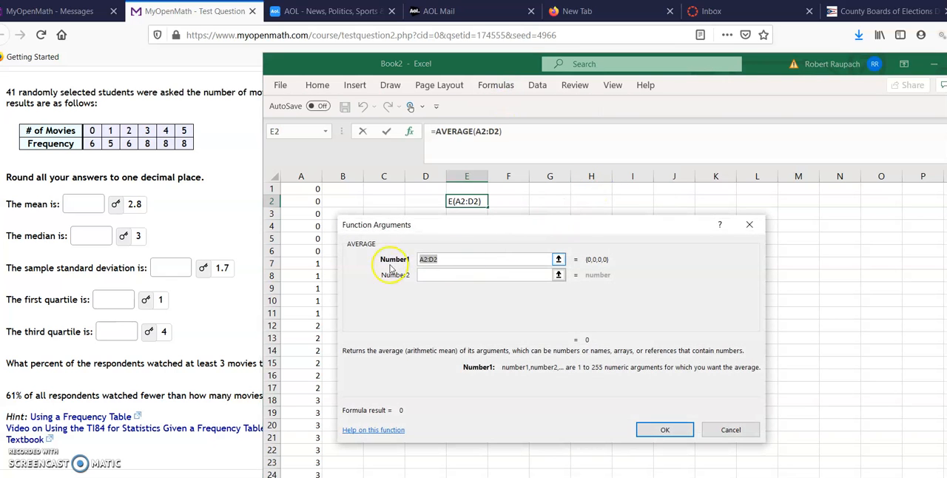
{"action": "left_click_drag", "start_coordinate": [307, 191], "coordinate": [311, 448]}
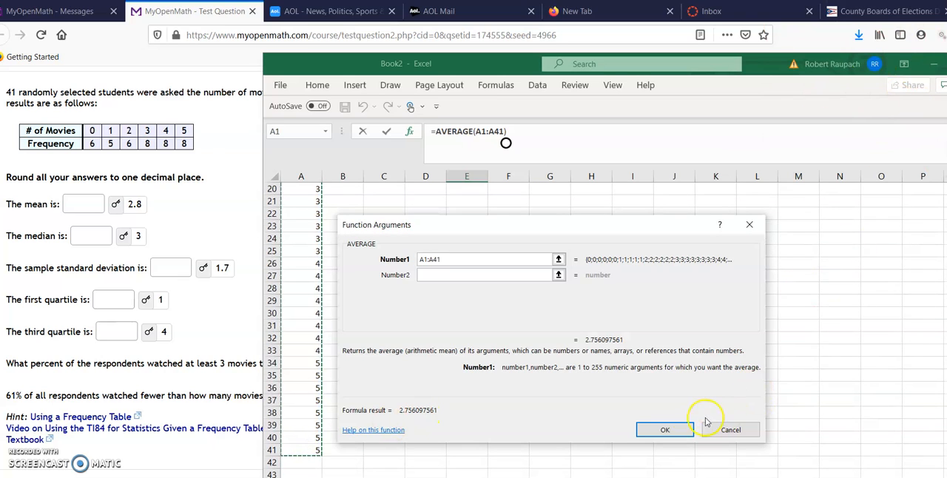
{"action": "left_click", "coordinate": [670, 430]}
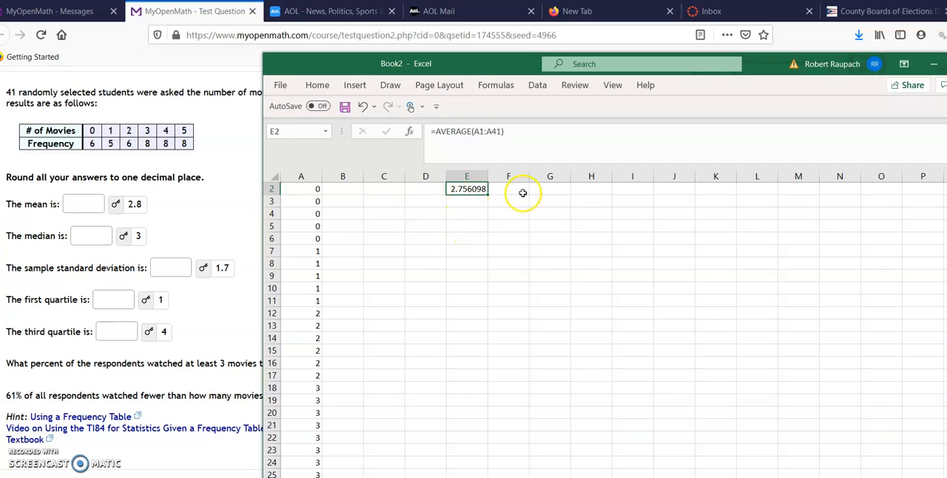
{"action": "left_click", "coordinate": [521, 192]}
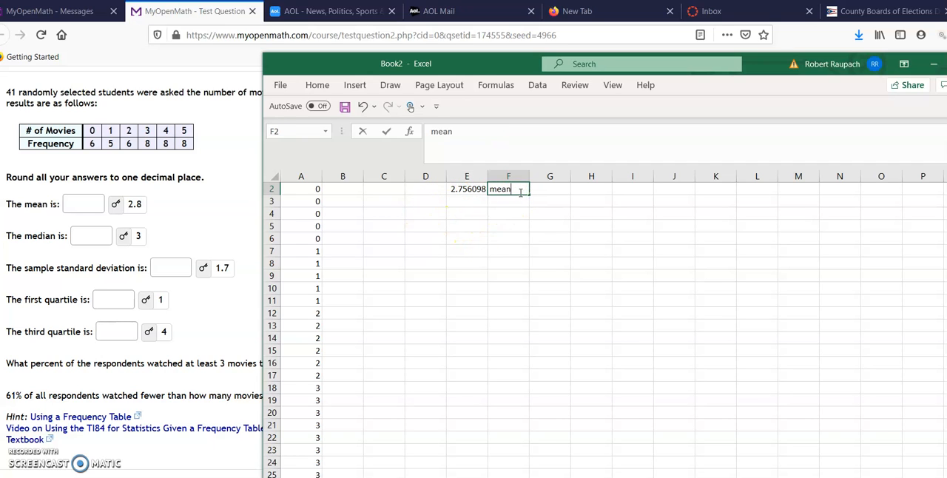
{"action": "key", "text": "Return"}
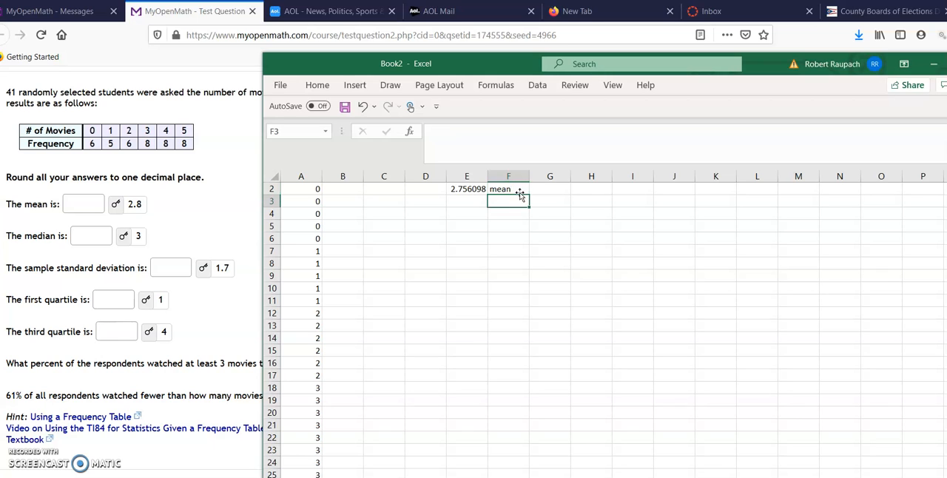
- Calculate the median of A1:A41 in cell E4 with the statistical MEDIAN function
{"action": "left_click", "coordinate": [482, 214]}
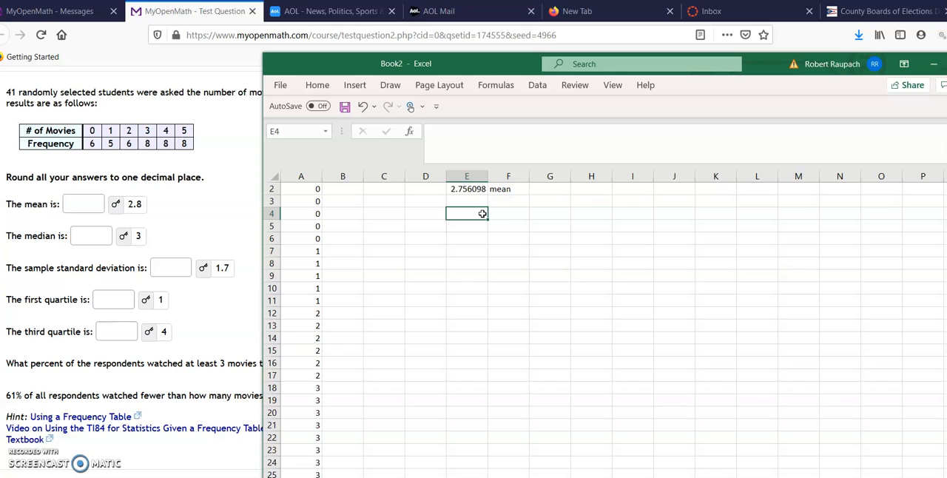
{"action": "left_click", "coordinate": [282, 89]}
{"action": "left_click", "coordinate": [494, 87]}
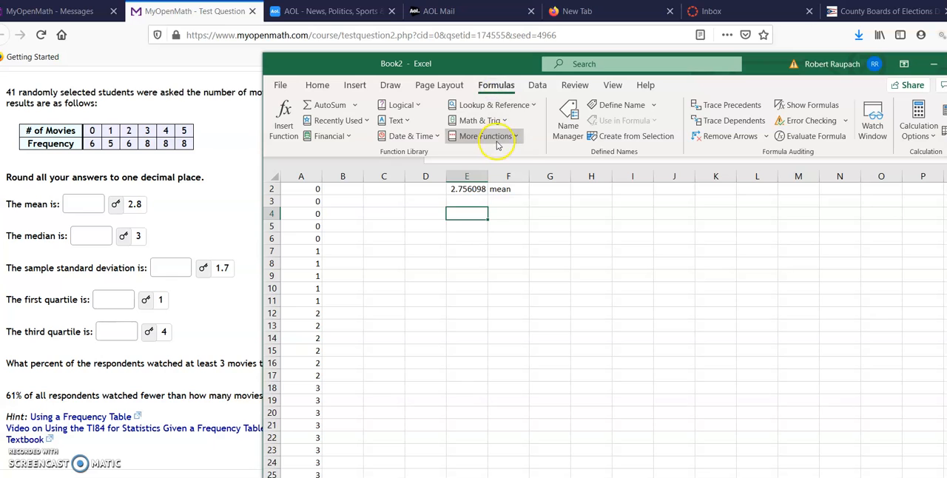
{"action": "left_click", "coordinate": [498, 143]}
{"action": "mouse_move", "coordinate": [485, 153]}
{"action": "left_click", "coordinate": [667, 319]}
{"action": "left_click", "coordinate": [666, 318]}
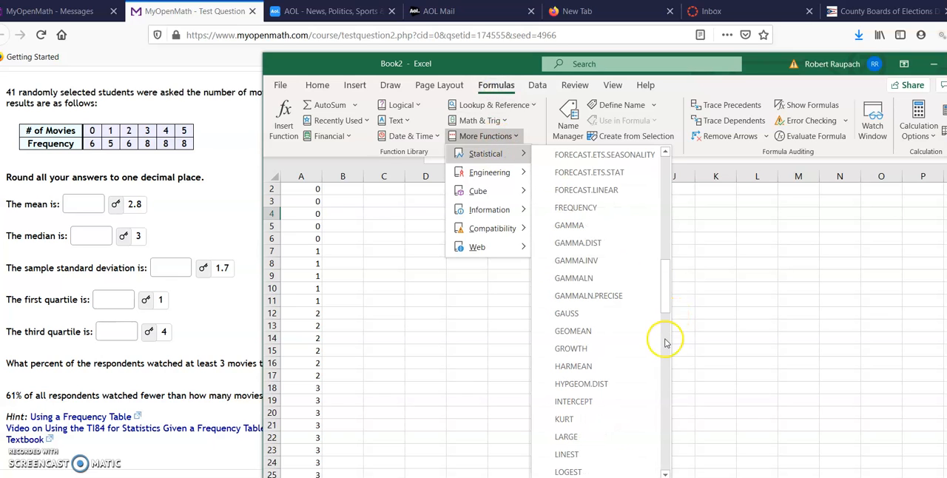
{"action": "left_click", "coordinate": [663, 341]}
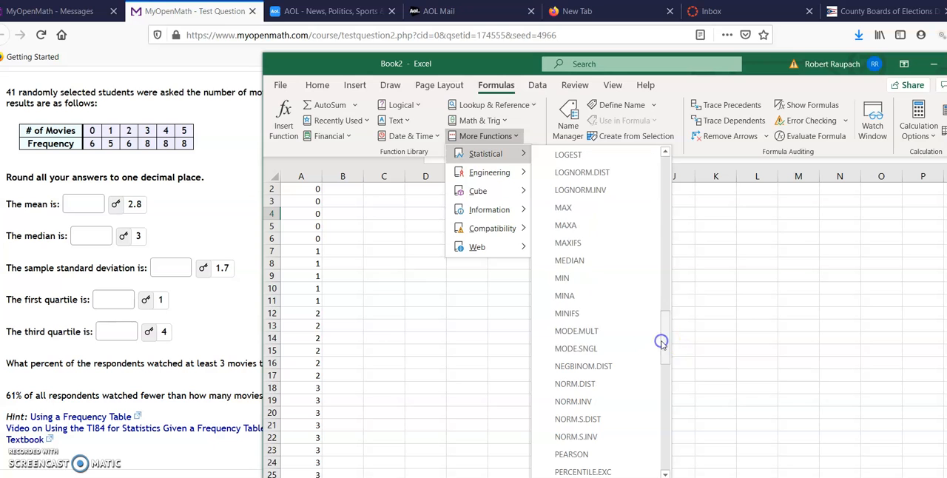
{"action": "left_click", "coordinate": [615, 260]}
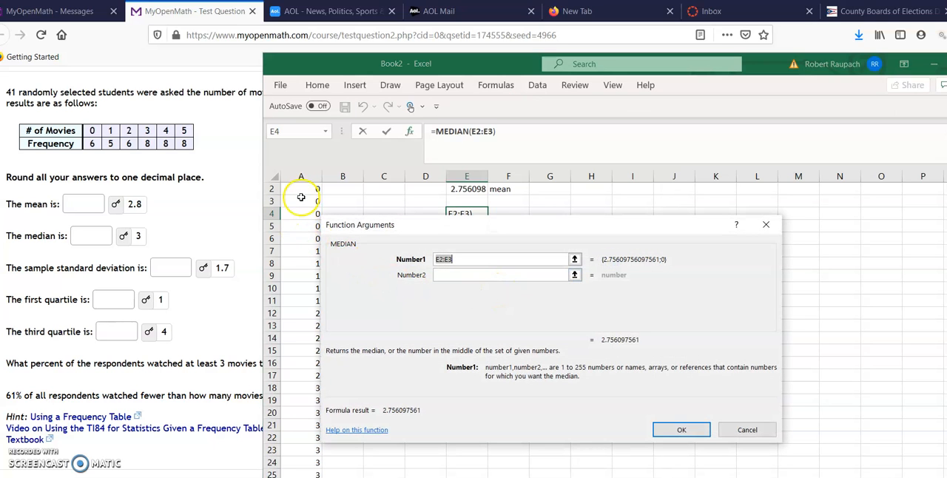
{"action": "scroll", "coordinate": [296, 194], "scroll_direction": "up", "scroll_amount": 1}
{"action": "left_click_drag", "start_coordinate": [295, 188], "coordinate": [300, 438]}
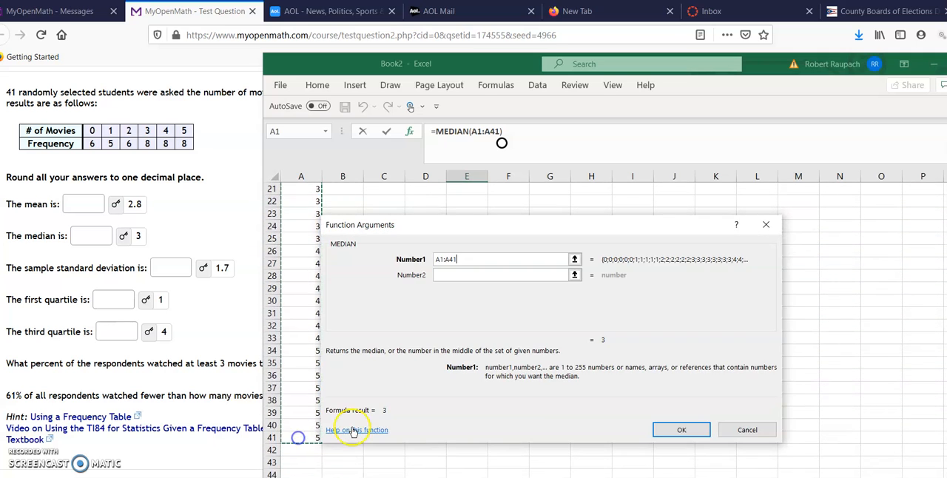
{"action": "left_click", "coordinate": [680, 430]}
{"action": "scroll", "coordinate": [484, 304], "scroll_direction": "up", "scroll_amount": 1}
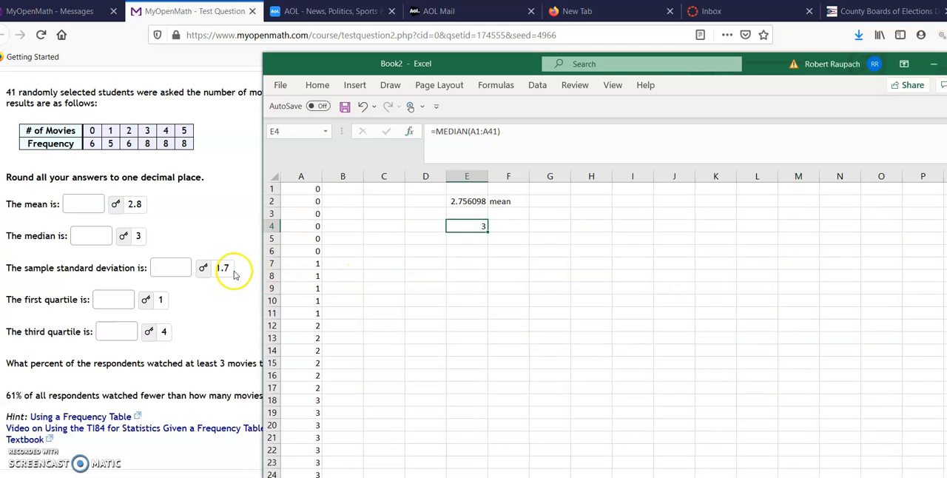
- Add the label "Median" in cell F4 and the label "Sample Std Dev" in cell F6
{"action": "left_click", "coordinate": [519, 228]}
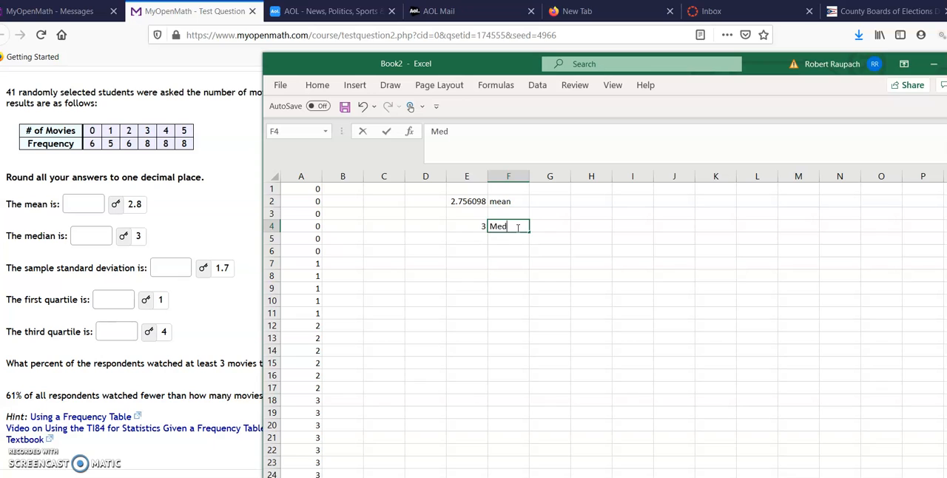
{"action": "type", "text": "n"}
{"action": "key", "text": "Return"}
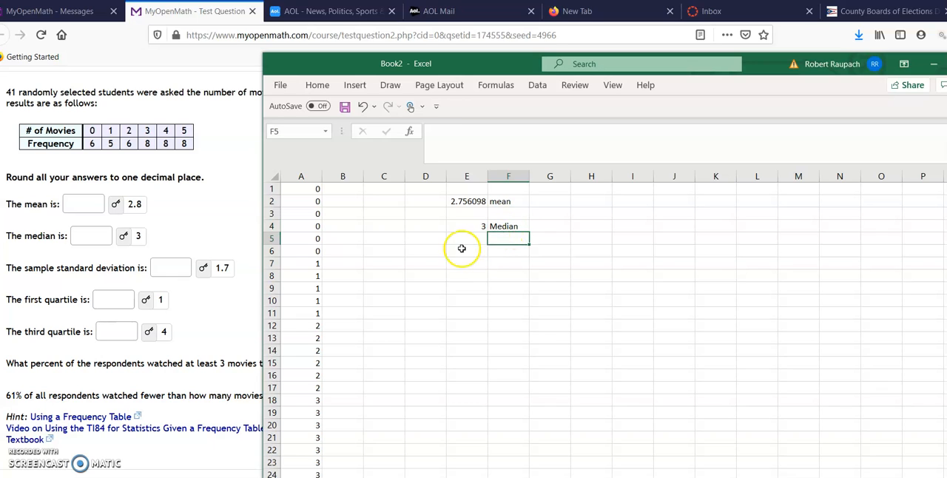
{"action": "left_click", "coordinate": [508, 255]}
{"action": "type", "text": "Sample S"}
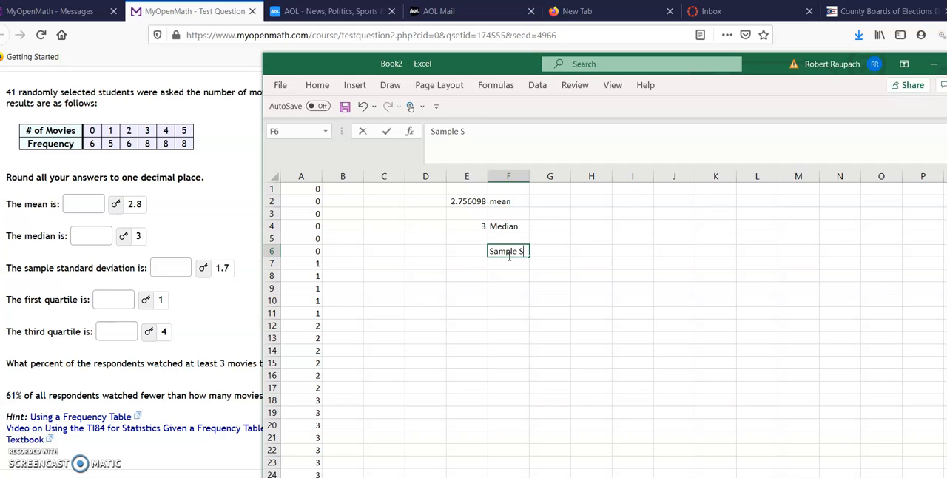
{"action": "type", "text": "td Dev"}
{"action": "key", "text": "Return"}
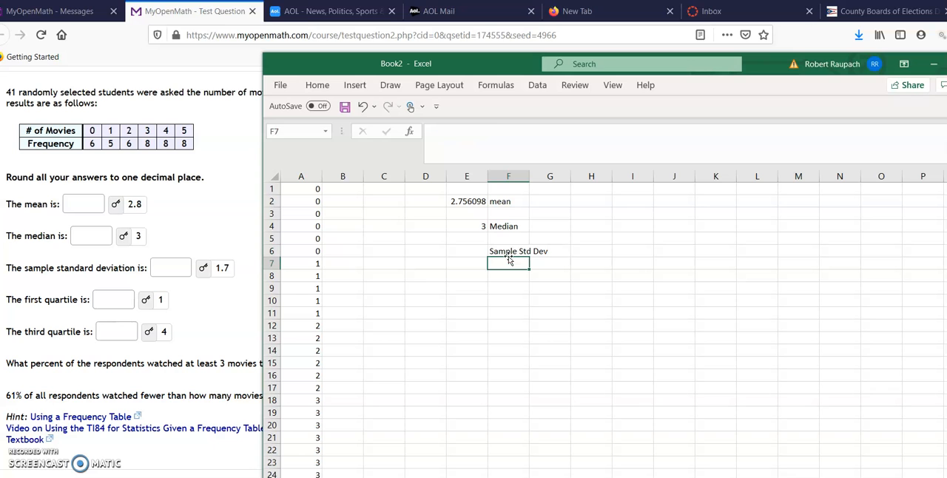
- Calculate the sample standard deviation of A1:A41 in cell E6 with the statistical STDEV.S function
{"action": "left_click", "coordinate": [469, 252]}
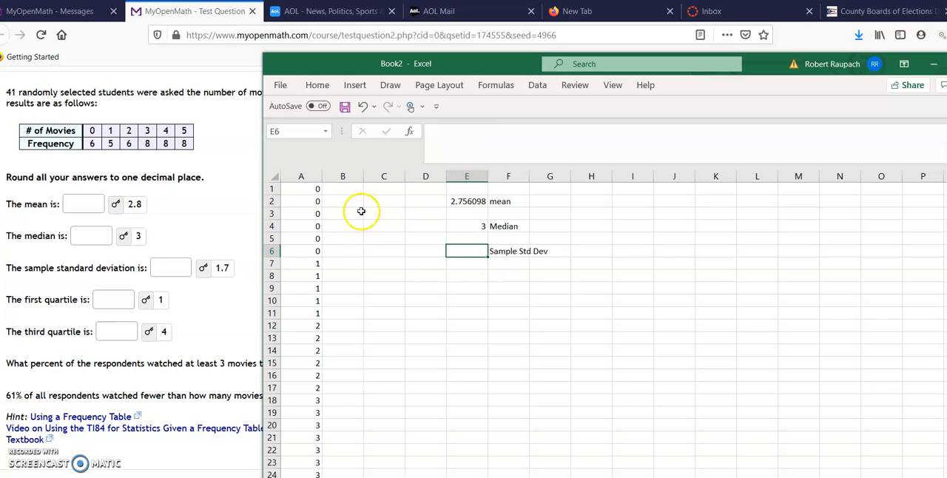
{"action": "left_click", "coordinate": [495, 85]}
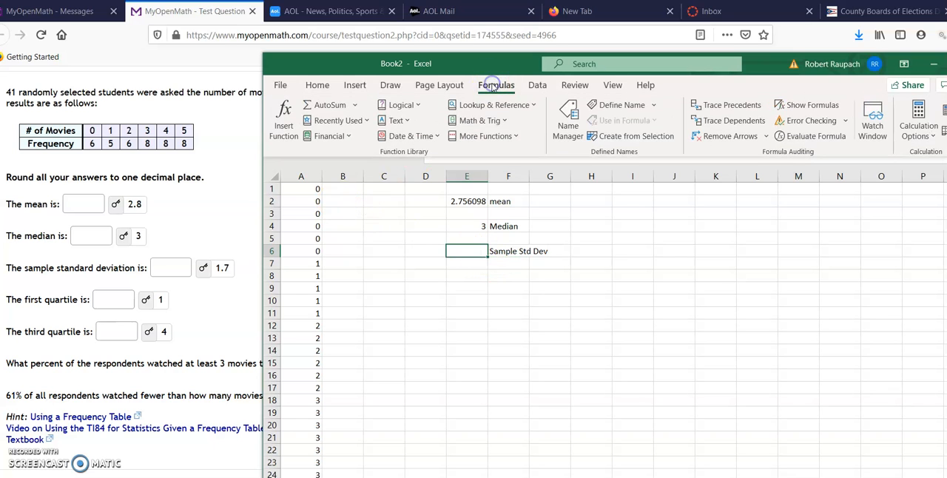
{"action": "left_click", "coordinate": [485, 136]}
{"action": "mouse_move", "coordinate": [496, 153]}
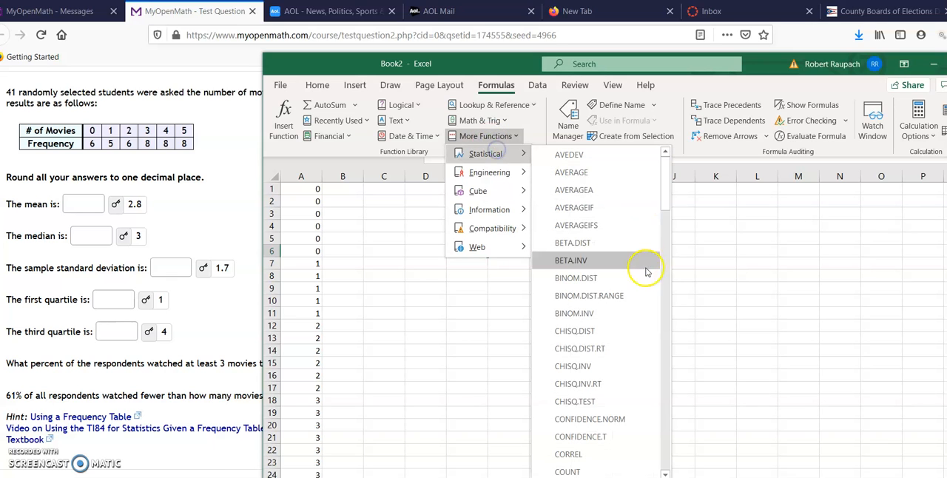
{"action": "left_click", "coordinate": [661, 364]}
{"action": "left_click", "coordinate": [664, 369]}
{"action": "left_click", "coordinate": [664, 369]}
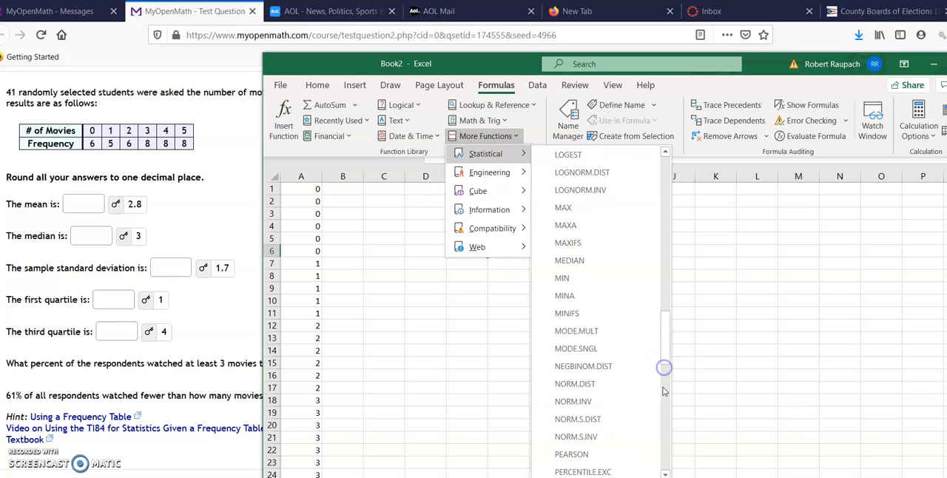
{"action": "left_click", "coordinate": [663, 391]}
{"action": "scroll", "coordinate": [665, 394], "scroll_direction": "down", "scroll_amount": 2}
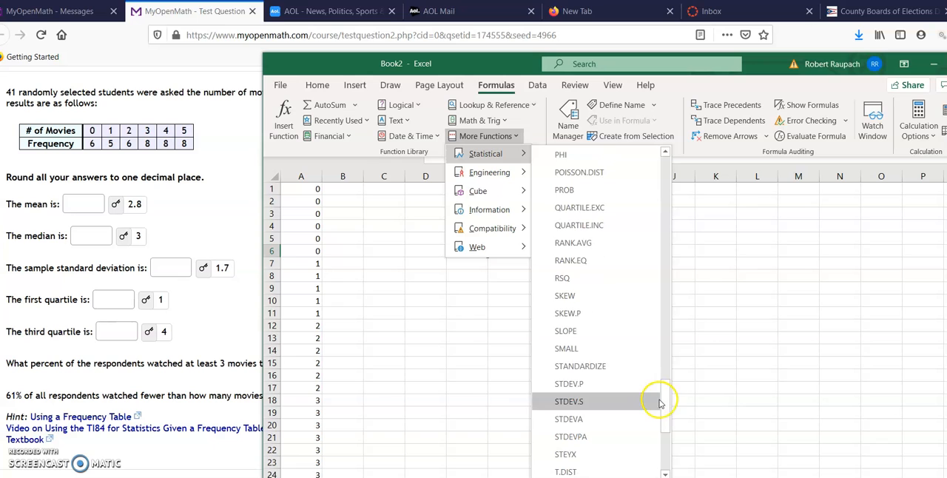
{"action": "left_click", "coordinate": [600, 404]}
{"action": "left_click_drag", "start_coordinate": [298, 189], "coordinate": [298, 269]}
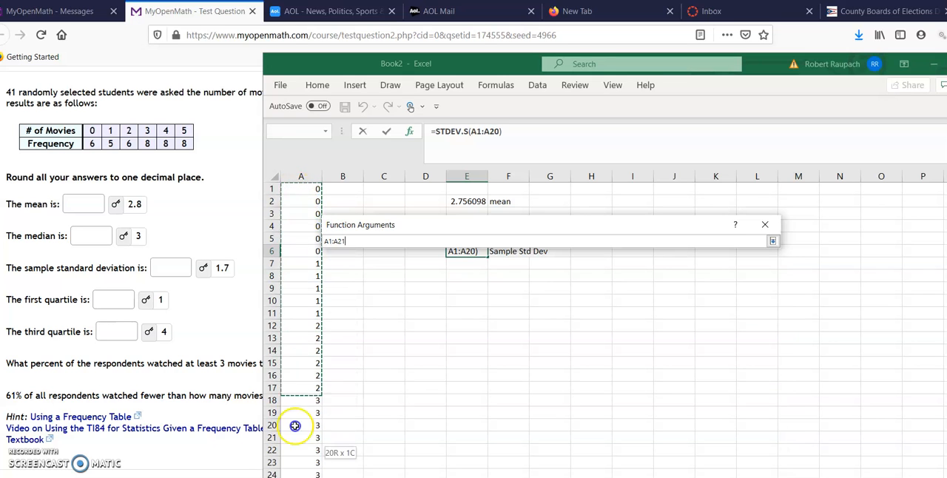
{"action": "left_click_drag", "start_coordinate": [299, 476], "coordinate": [318, 434]}
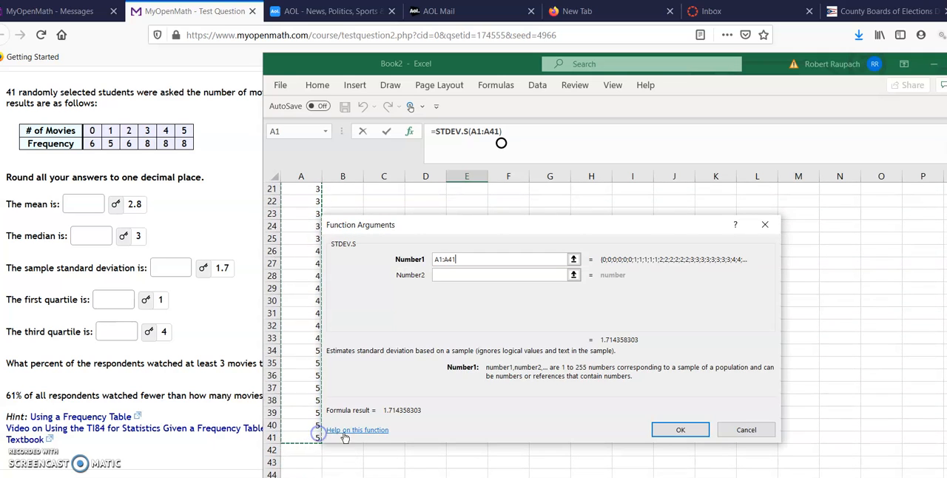
{"action": "left_click", "coordinate": [682, 431]}
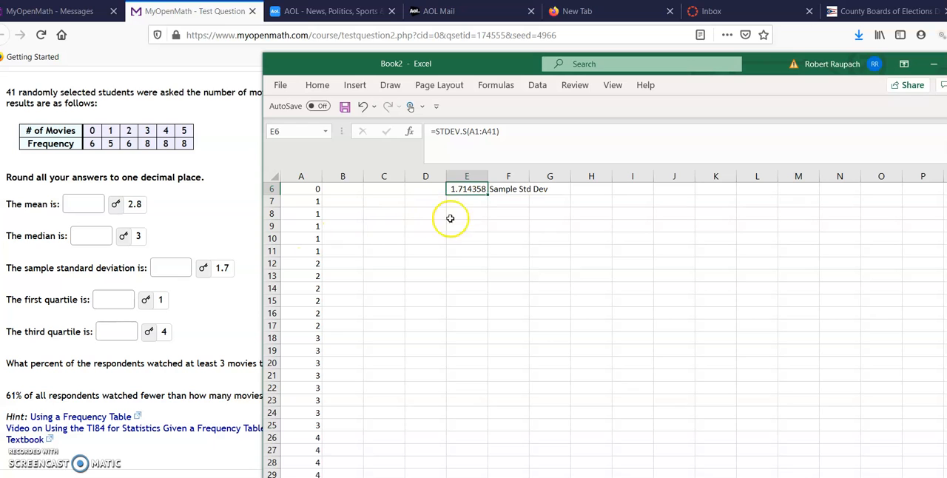
{"action": "scroll", "coordinate": [484, 269], "scroll_direction": "up", "scroll_amount": 2}
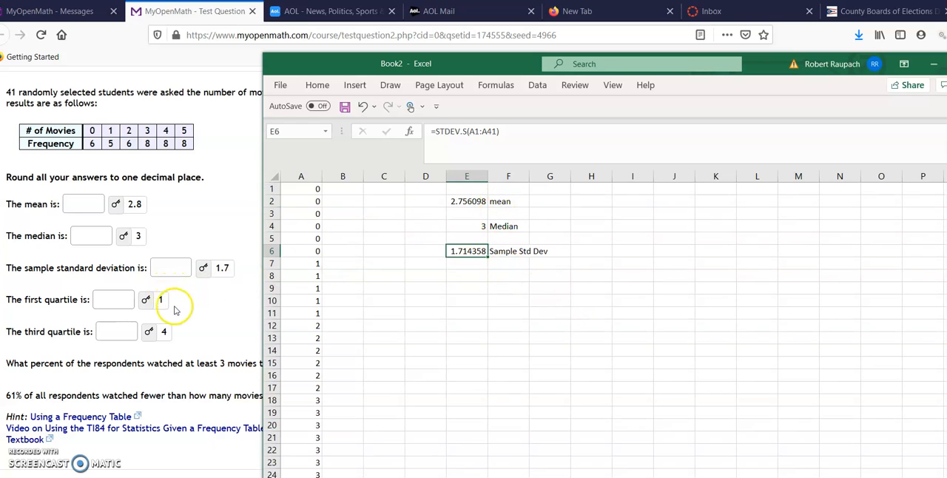
{"action": "left_click", "coordinate": [465, 275]}
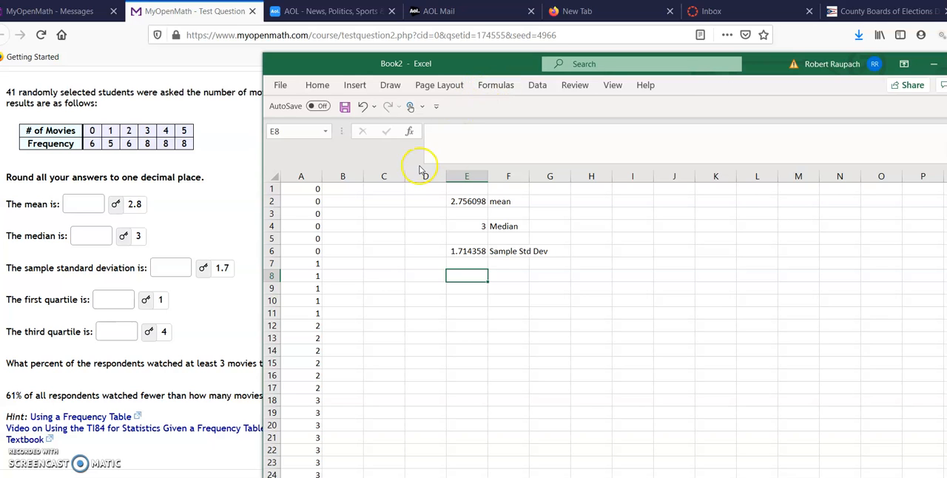
{"action": "left_click", "coordinate": [495, 85]}
{"action": "left_click", "coordinate": [492, 137]}
{"action": "mouse_move", "coordinate": [490, 153]}
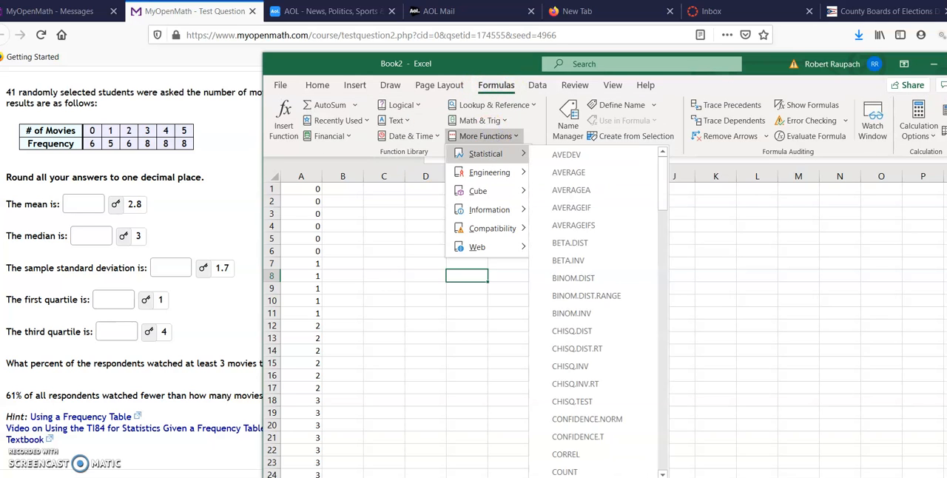
{"action": "left_click", "coordinate": [665, 419]}
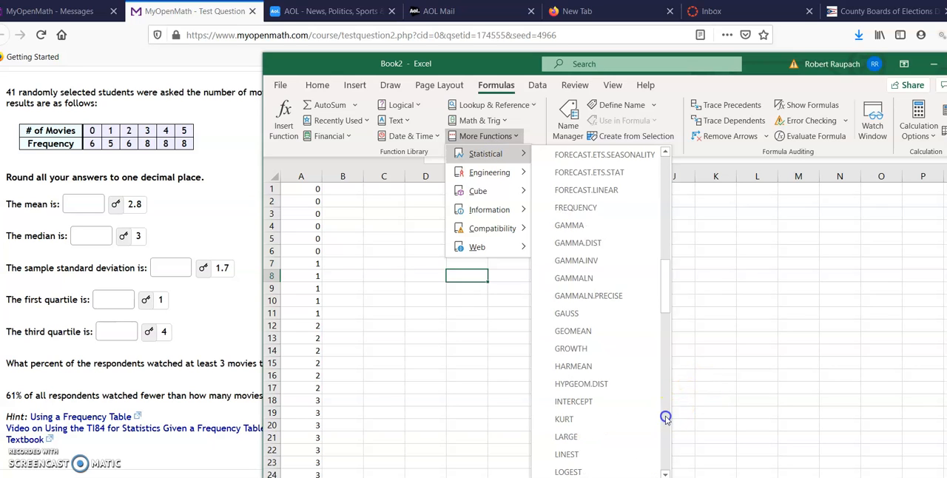
{"action": "left_click", "coordinate": [665, 419]}
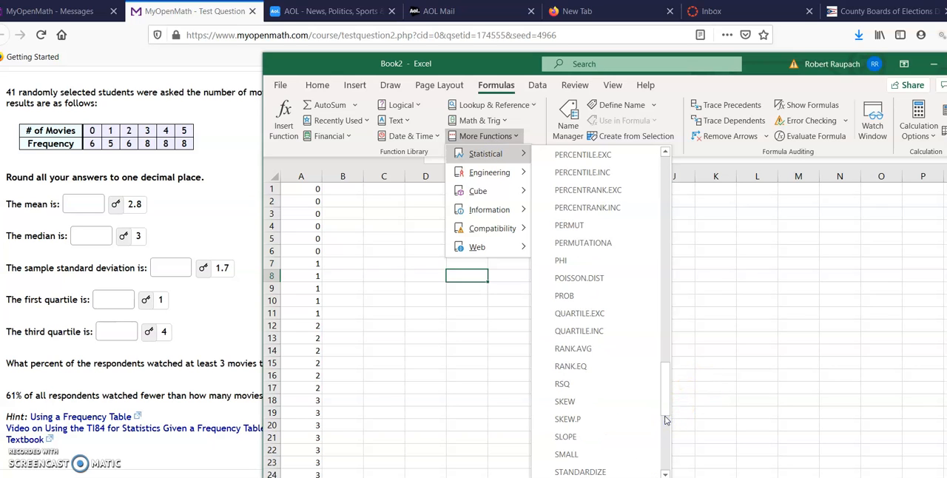
{"action": "left_click", "coordinate": [580, 314]}
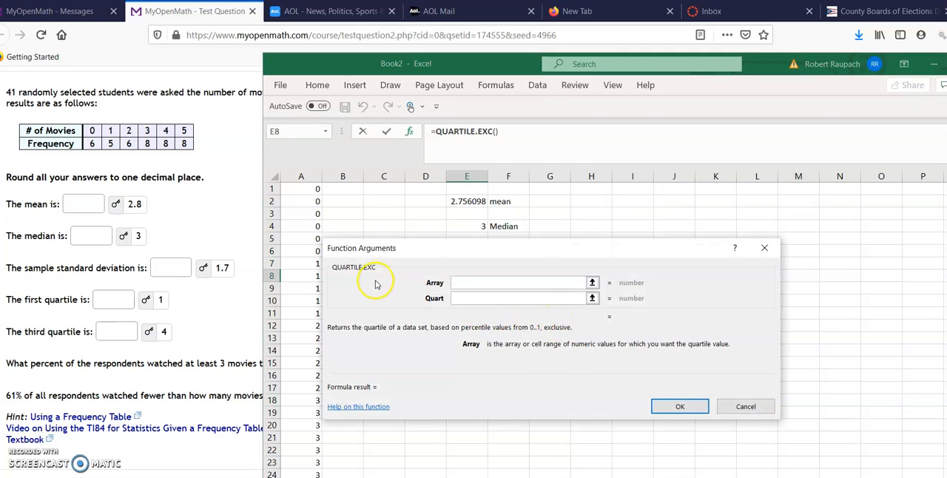
{"action": "left_click_drag", "start_coordinate": [305, 197], "coordinate": [314, 412]}
{"action": "left_click", "coordinate": [675, 406]}
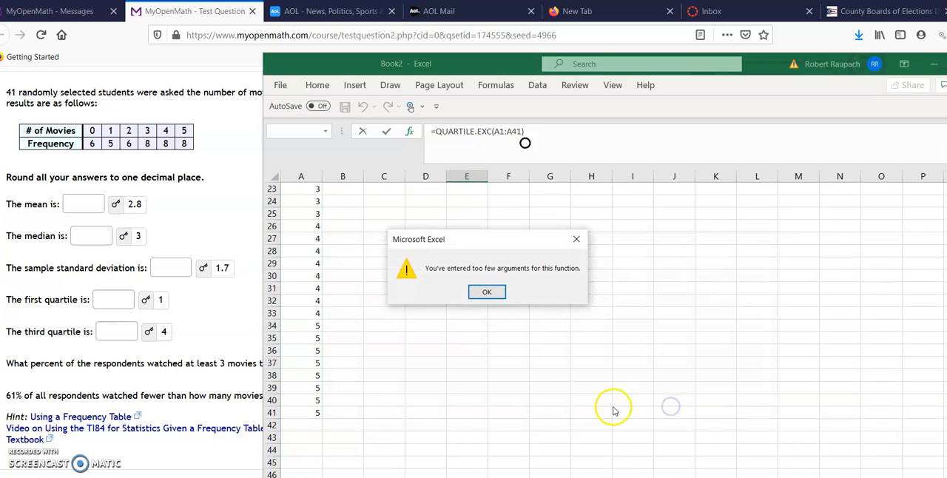
{"action": "left_click", "coordinate": [486, 293]}
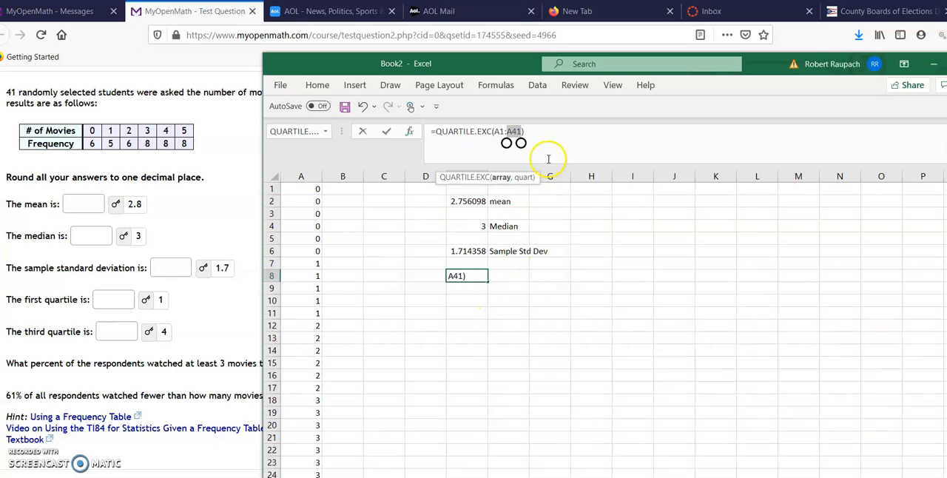
{"action": "left_click", "coordinate": [539, 131]}
{"action": "key", "text": "BackSpace"}
{"action": "key", "text": "BackSpace"}
{"action": "key", "text": "BackSpace"}
{"action": "key", "text": "BackSpace"}
{"action": "key", "text": "BackSpace"}
{"action": "key", "text": "BackSpace"}
{"action": "key", "text": "BackSpace"}
{"action": "key", "text": "BackSpace"}
{"action": "key", "text": "BackSpace"}
{"action": "key", "text": "BackSpace"}
{"action": "key", "text": "BackSpace"}
{"action": "key", "text": "BackSpace"}
{"action": "key", "text": "BackSpace"}
{"action": "key", "text": "BackSpace"}
{"action": "key", "text": "BackSpace"}
{"action": "key", "text": "BackSpace"}
{"action": "key", "text": "BackSpace"}
{"action": "key", "text": "BackSpace"}
{"action": "key", "text": "BackSpace"}
{"action": "key", "text": "BackSpace"}
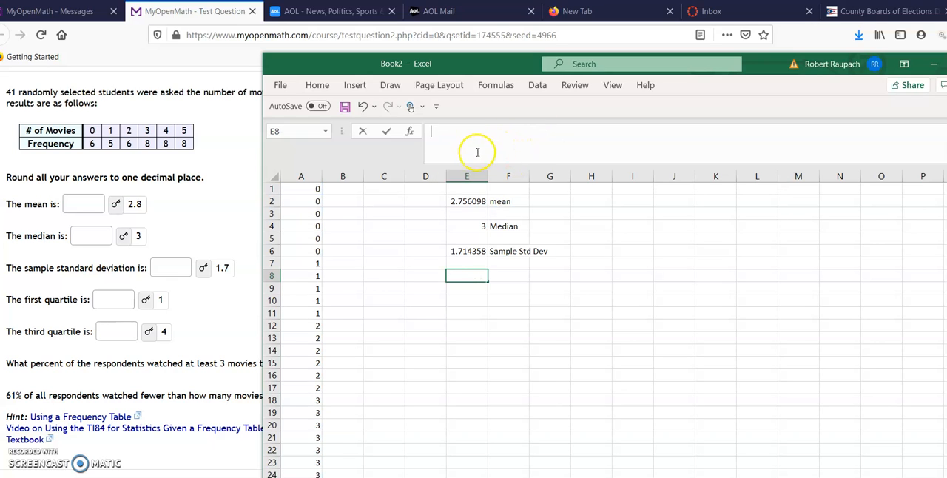
- Calculate the first quartile of A1:A41 in cell E8 with the statistical QUARTILE.EXC function, using quart 1
{"action": "left_click", "coordinate": [501, 88]}
{"action": "left_click", "coordinate": [500, 138]}
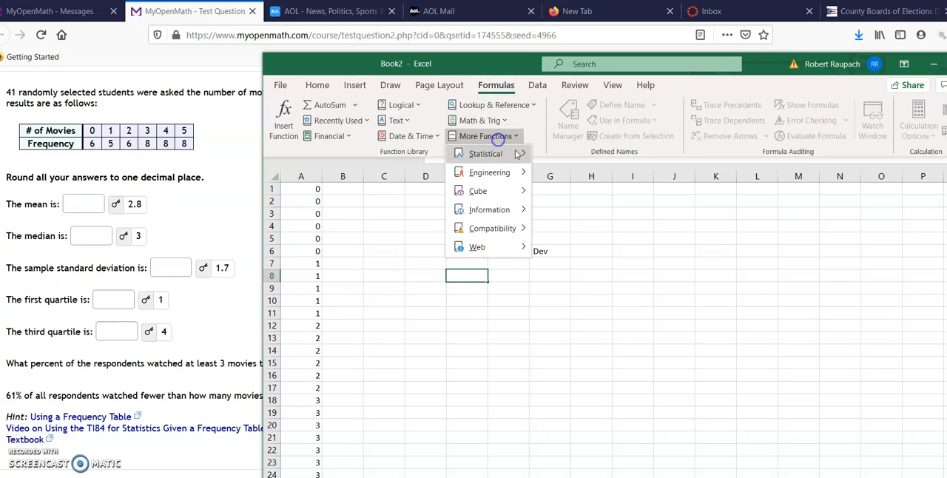
{"action": "mouse_move", "coordinate": [518, 153]}
{"action": "scroll", "coordinate": [664, 303], "scroll_direction": "down", "scroll_amount": 5}
{"action": "scroll", "coordinate": [664, 305], "scroll_direction": "down", "scroll_amount": 18}
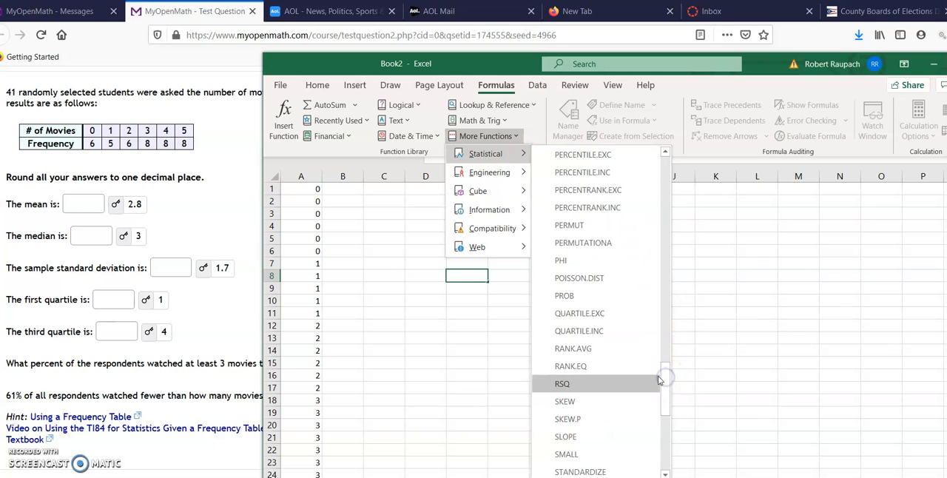
{"action": "left_click", "coordinate": [585, 313]}
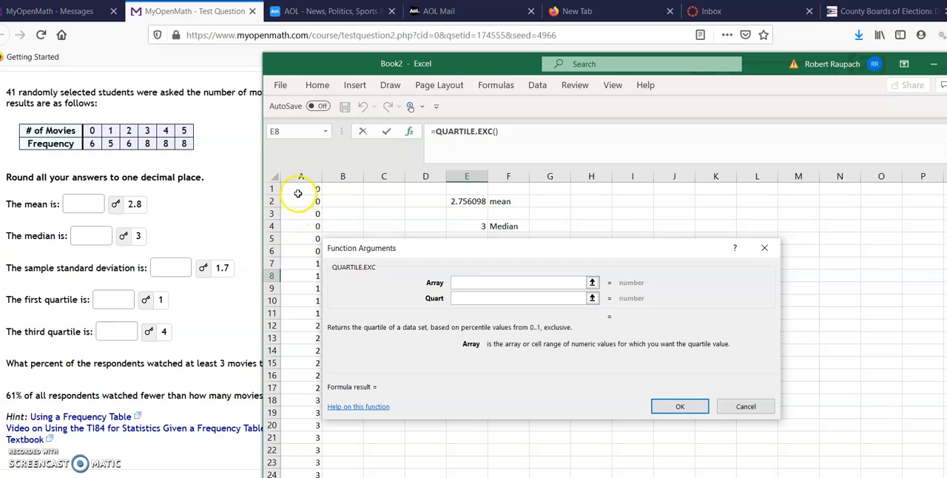
{"action": "left_click_drag", "start_coordinate": [301, 189], "coordinate": [310, 445]}
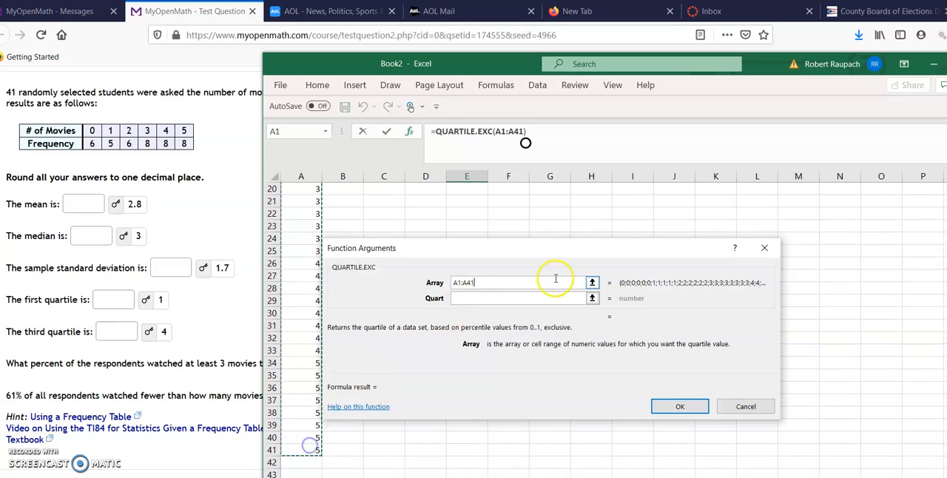
{"action": "left_click", "coordinate": [521, 297]}
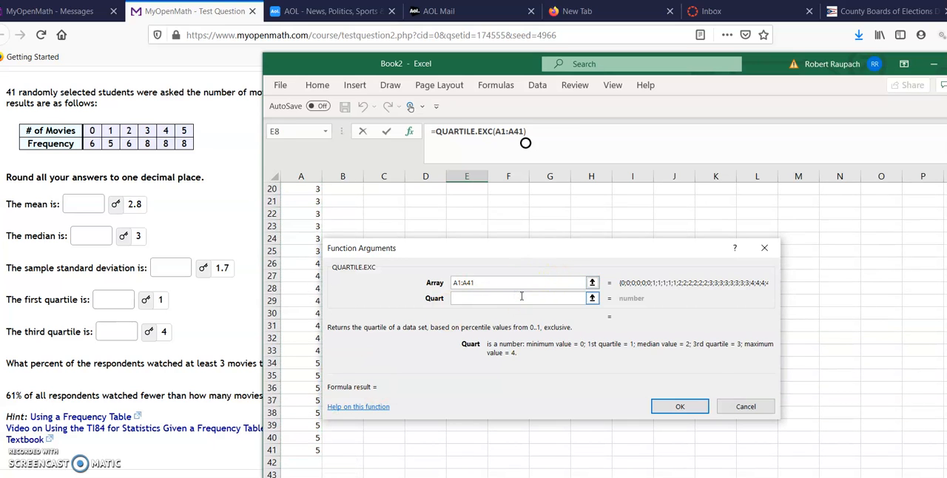
{"action": "type", "text": "1"}
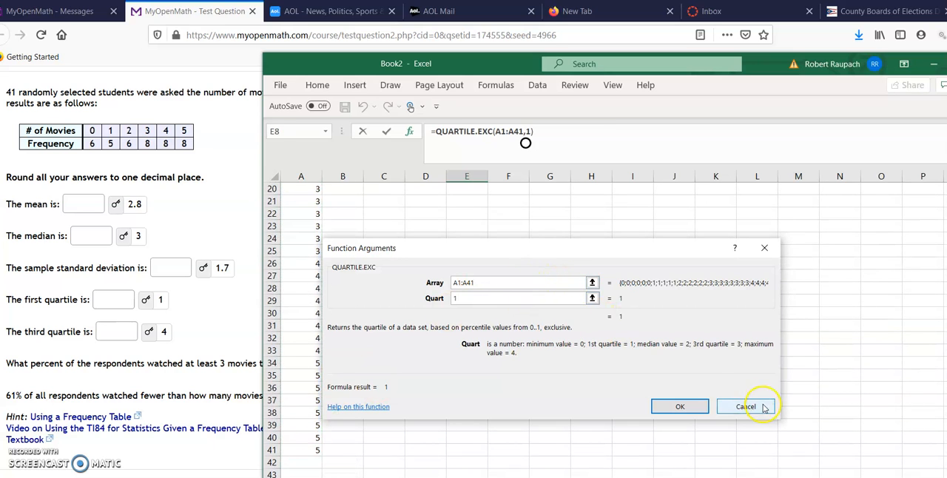
{"action": "left_click", "coordinate": [685, 406]}
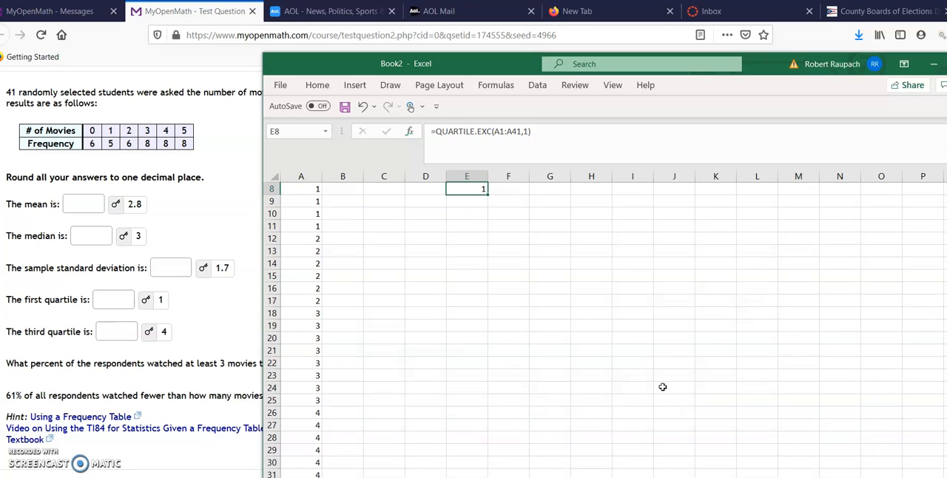
{"action": "scroll", "coordinate": [662, 387], "scroll_direction": "up", "scroll_amount": 3}
- Add the label "Q1" in cell F8 and the label "Q3" in cell F10
{"action": "left_click", "coordinate": [518, 276]}
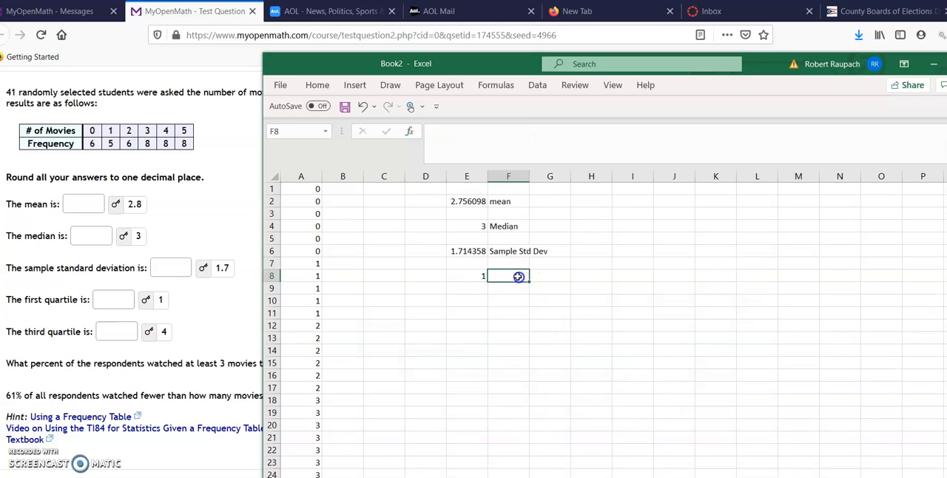
{"action": "type", "text": "Q"}
{"action": "key", "text": "Return"}
{"action": "key", "text": "Return"}
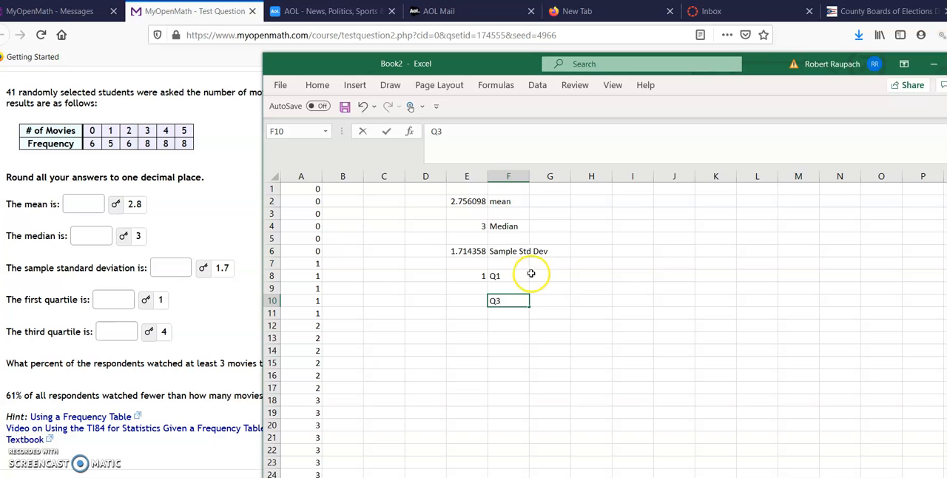
- Calculate the third quartile of A1:A41 in cell E10 with the statistical QUARTILE.EXC function, using quart 3
{"action": "left_click", "coordinate": [465, 300]}
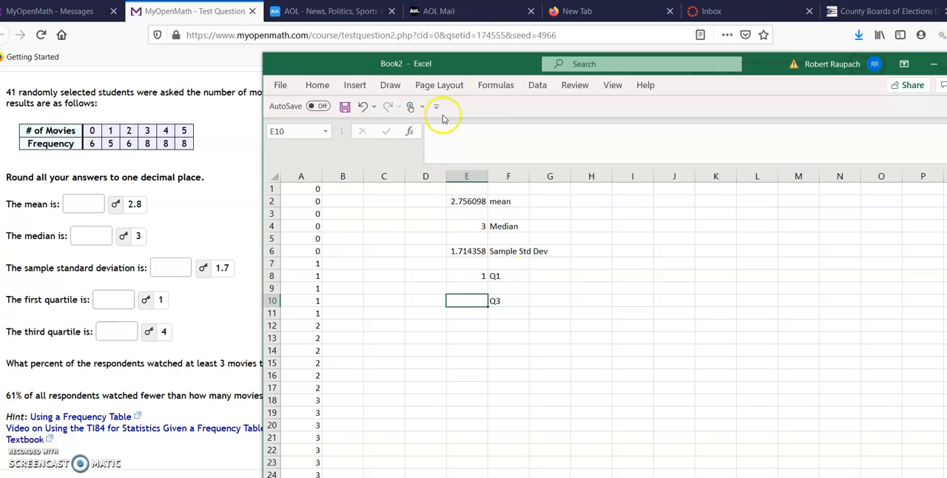
{"action": "left_click", "coordinate": [494, 85]}
{"action": "left_click", "coordinate": [494, 137]}
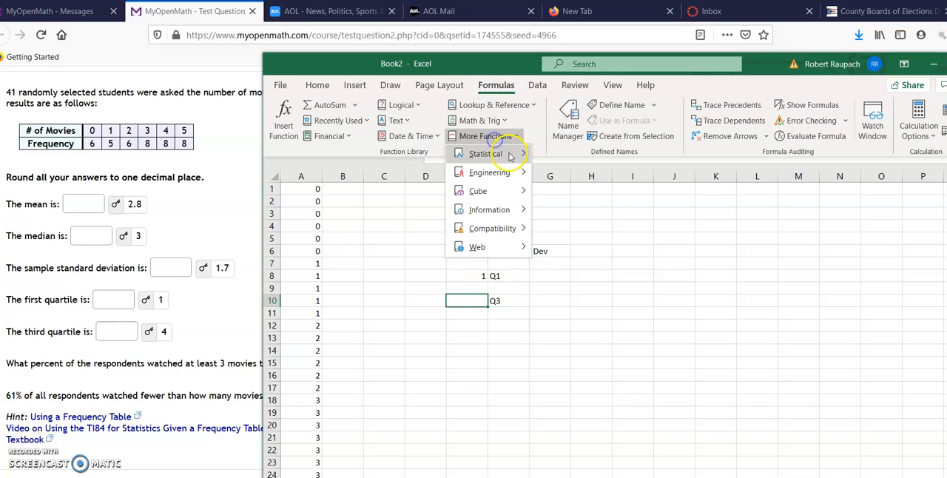
{"action": "mouse_move", "coordinate": [497, 153]}
{"action": "left_click", "coordinate": [666, 363]}
{"action": "left_click", "coordinate": [666, 363]}
{"action": "left_click", "coordinate": [666, 362]}
{"action": "left_click", "coordinate": [666, 381]}
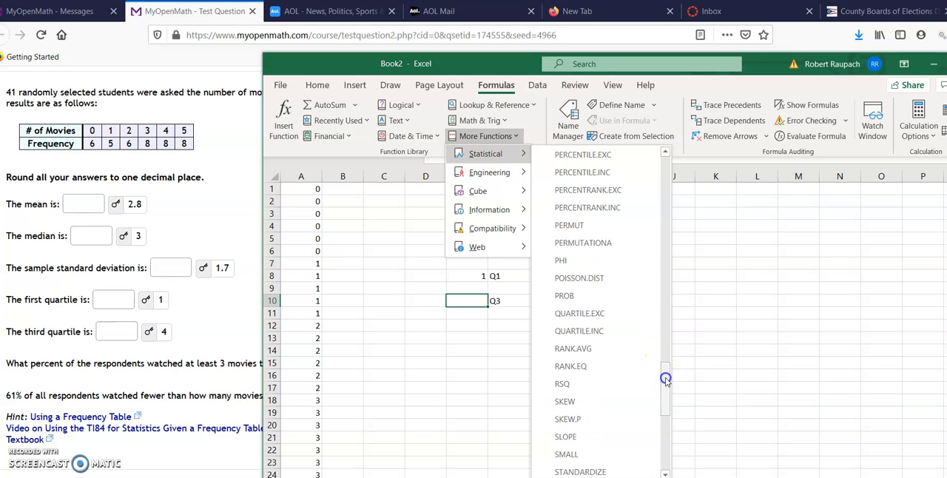
{"action": "left_click", "coordinate": [620, 331]}
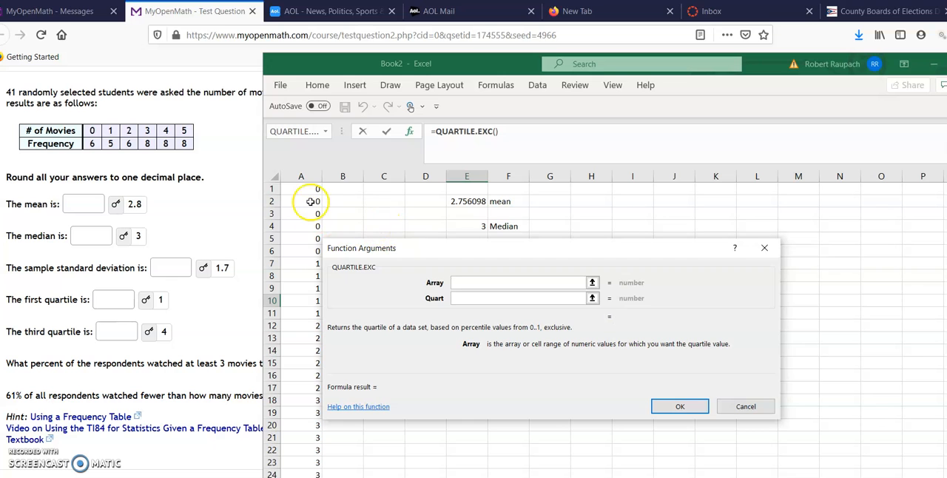
{"action": "left_click_drag", "start_coordinate": [309, 189], "coordinate": [525, 143]}
{"action": "left_click_drag", "start_coordinate": [304, 474], "coordinate": [304, 443]}
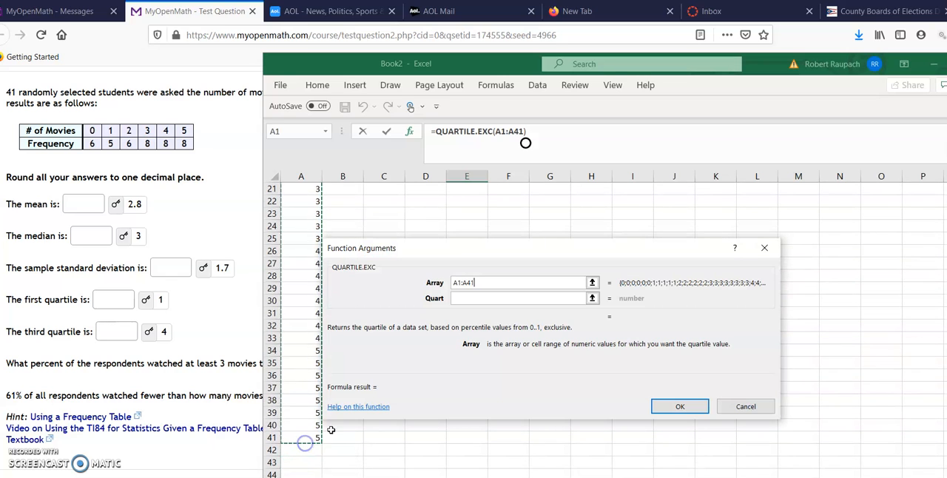
{"action": "left_click", "coordinate": [546, 299]}
{"action": "type", "text": "3"}
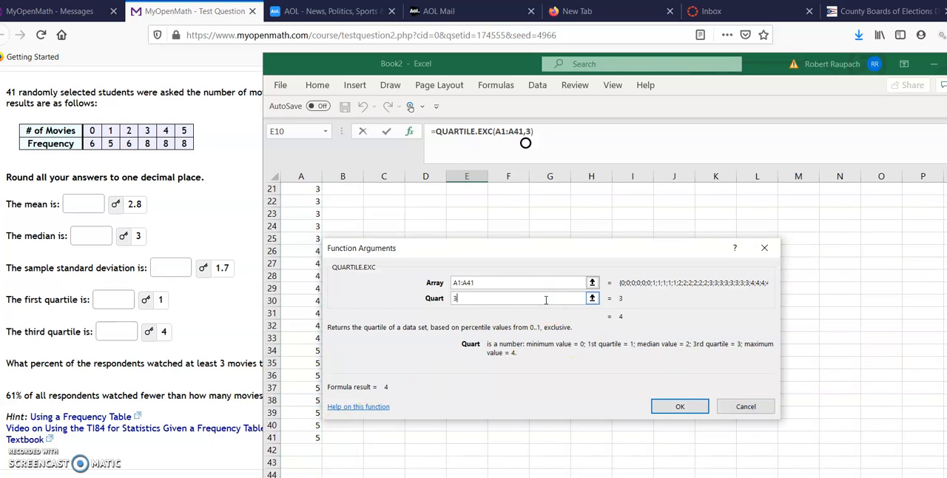
{"action": "left_click", "coordinate": [685, 407]}
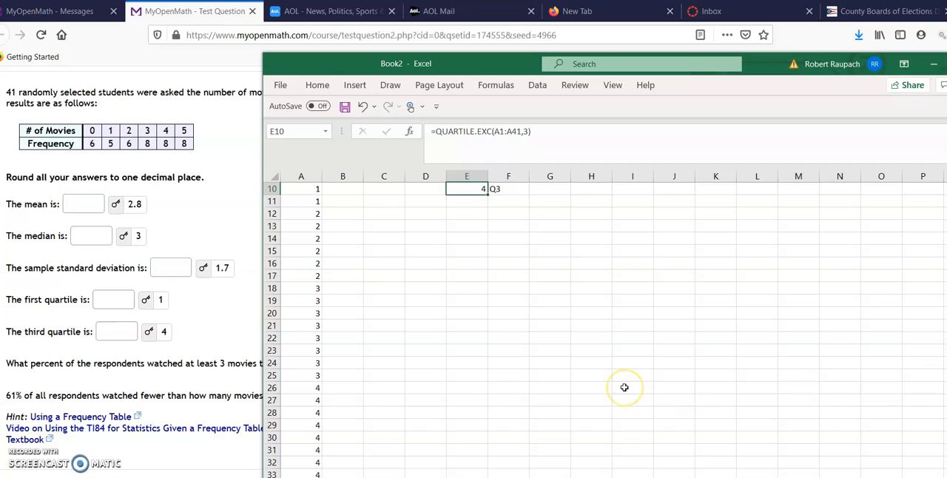
- Move the spreadsheet window aside so that it no longer covers the MyOpenMath question text
{"action": "scroll", "coordinate": [624, 387], "scroll_direction": "up", "scroll_amount": 2}
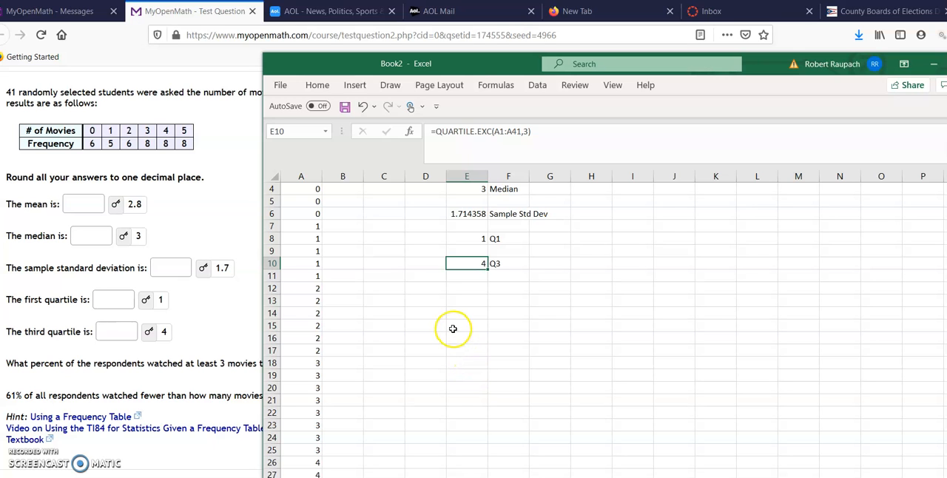
{"action": "left_click_drag", "start_coordinate": [450, 72], "coordinate": [643, 64]}
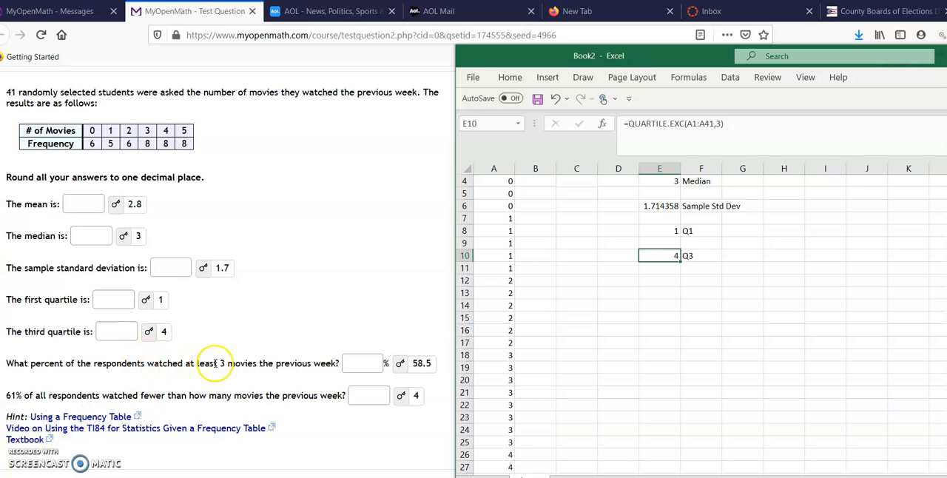
- Highlight the movie counts 3 to 5 in the frequency table and examine the frequency of each
{"action": "left_click", "coordinate": [146, 131]}
{"action": "left_click_drag", "start_coordinate": [147, 131], "coordinate": [185, 130]}
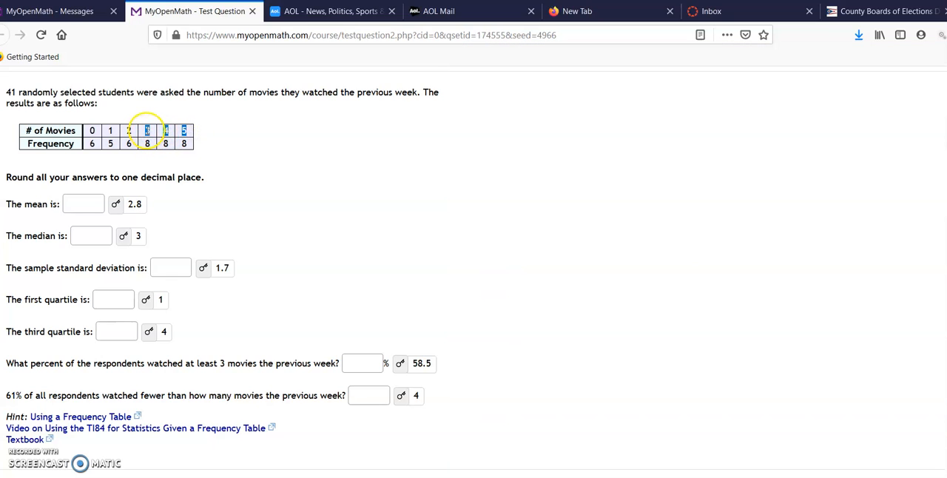
{"action": "left_click", "coordinate": [149, 143]}
{"action": "left_click", "coordinate": [165, 141]}
{"action": "left_click", "coordinate": [185, 143]}
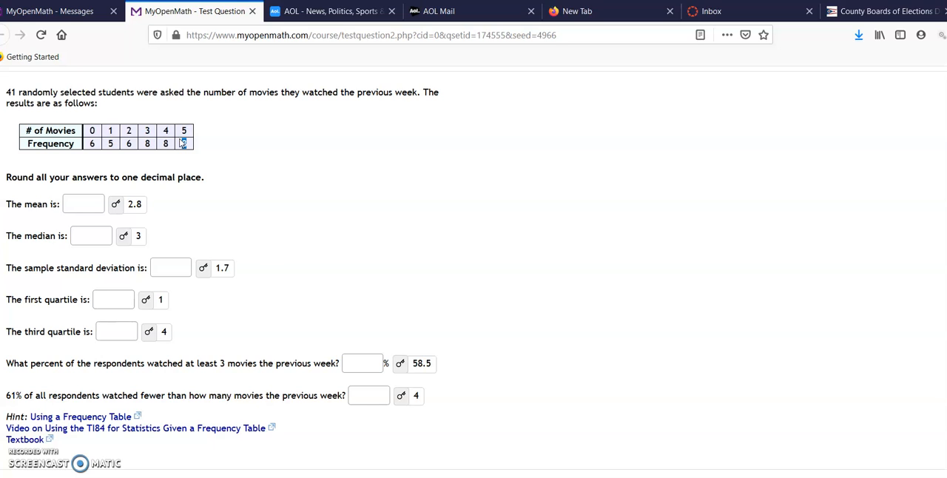
- Enter 58.5 as the percent of respondents who watched at least 3 movies
{"action": "left_click", "coordinate": [357, 363]}
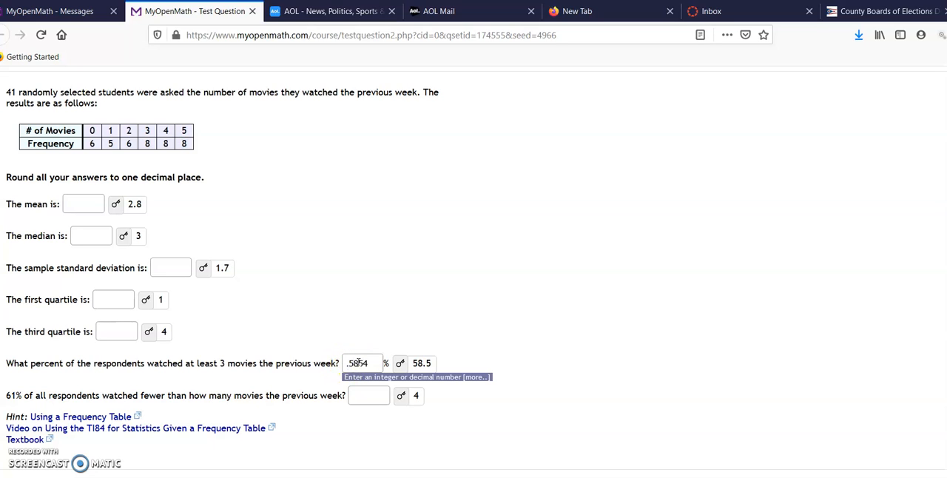
{"action": "left_click", "coordinate": [356, 363]}
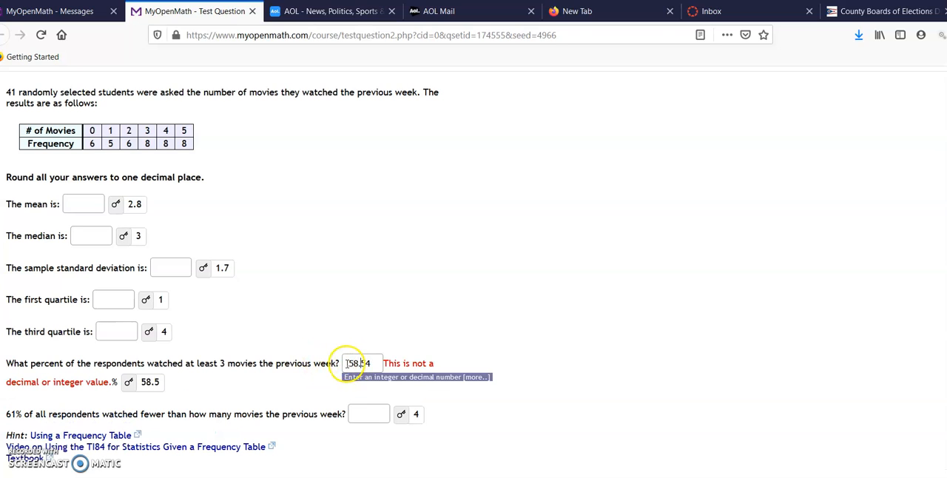
{"action": "left_click", "coordinate": [350, 363]}
{"action": "key", "text": "BackSpace"}
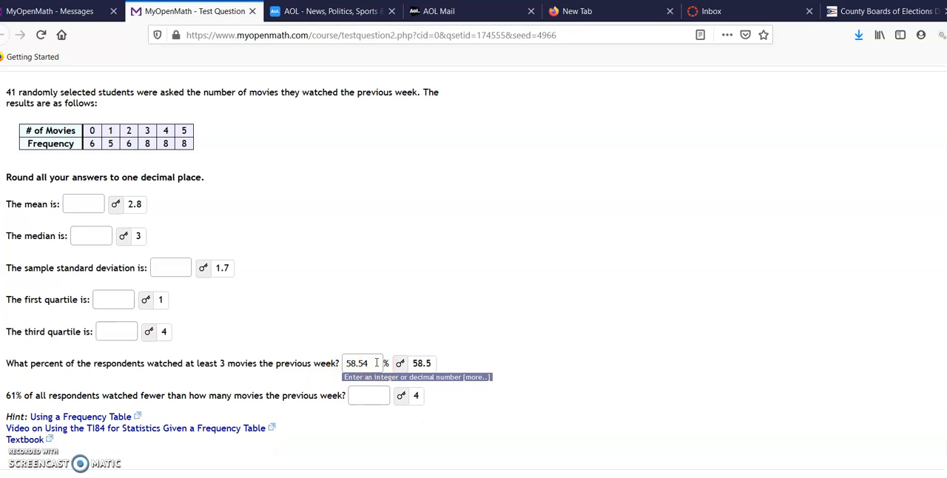
{"action": "left_click", "coordinate": [375, 358]}
- Jot down the calculation 41*.61 and 25.0 in the 61% question's answer field, and clear the field again
{"action": "left_click", "coordinate": [378, 396]}
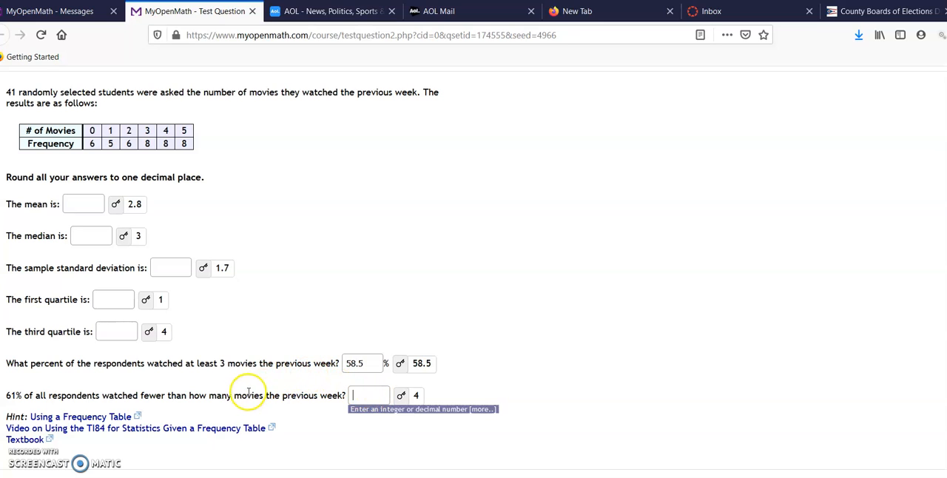
{"action": "left_click", "coordinate": [21, 393]}
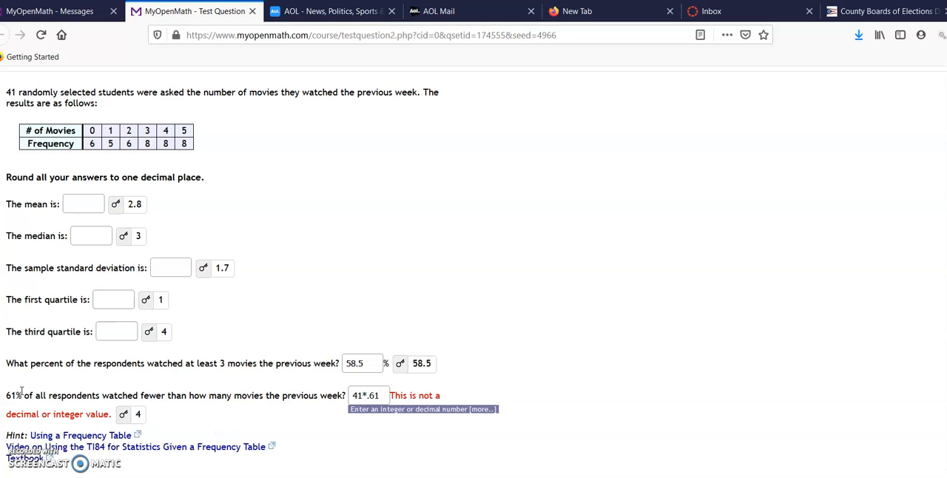
{"action": "type", "text": "25.0"}
{"action": "key", "text": "BackSpace"}
{"action": "key", "text": "BackSpace"}
{"action": "key", "text": "BackSpace"}
{"action": "key", "text": "BackSpace"}
{"action": "key", "text": "BackSpace"}
{"action": "key", "text": "BackSpace"}
{"action": "key", "text": "BackSpace"}
{"action": "key", "text": "BackSpace"}
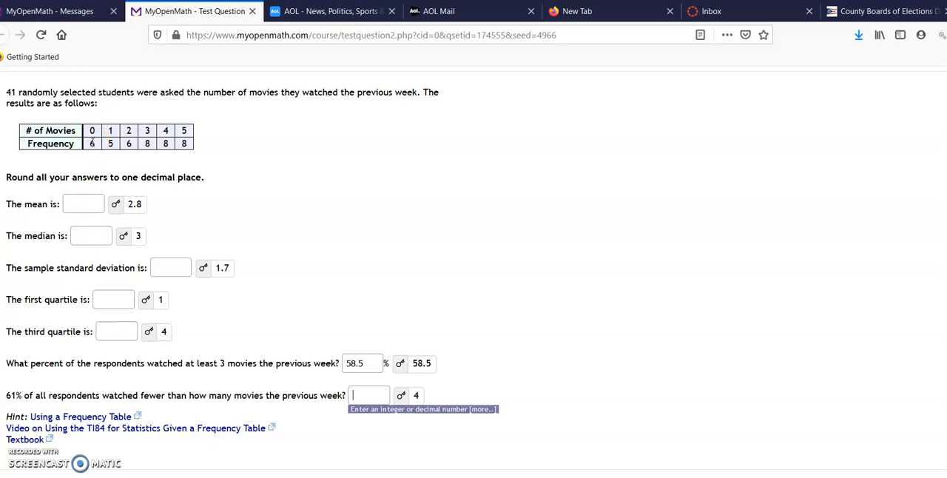
- Highlight the frequencies for 0 through 3 movies, the word "fewer" in the 61% question, and the movie count 4
{"action": "left_click", "coordinate": [91, 143]}
{"action": "double_click", "coordinate": [110, 143]}
{"action": "double_click", "coordinate": [129, 143]}
{"action": "double_click", "coordinate": [148, 143]}
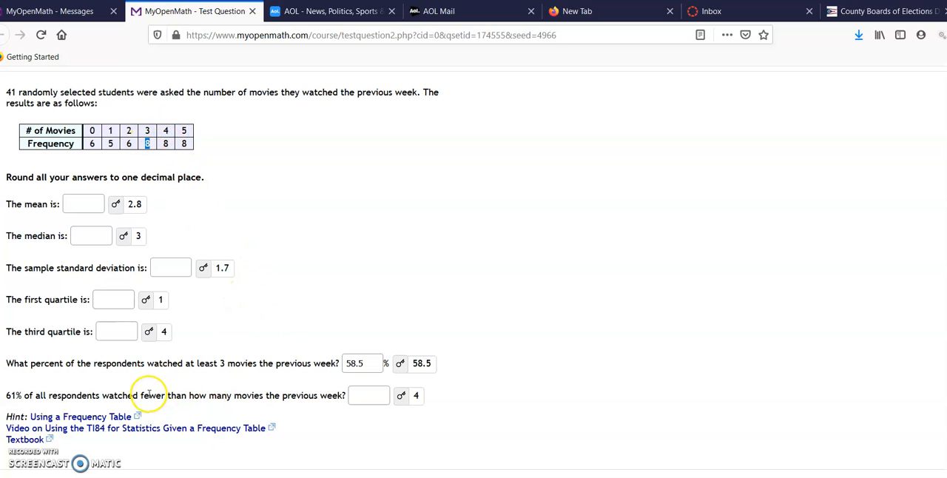
{"action": "left_click_drag", "start_coordinate": [141, 396], "coordinate": [168, 400]}
{"action": "left_click_drag", "start_coordinate": [91, 144], "coordinate": [149, 152]}
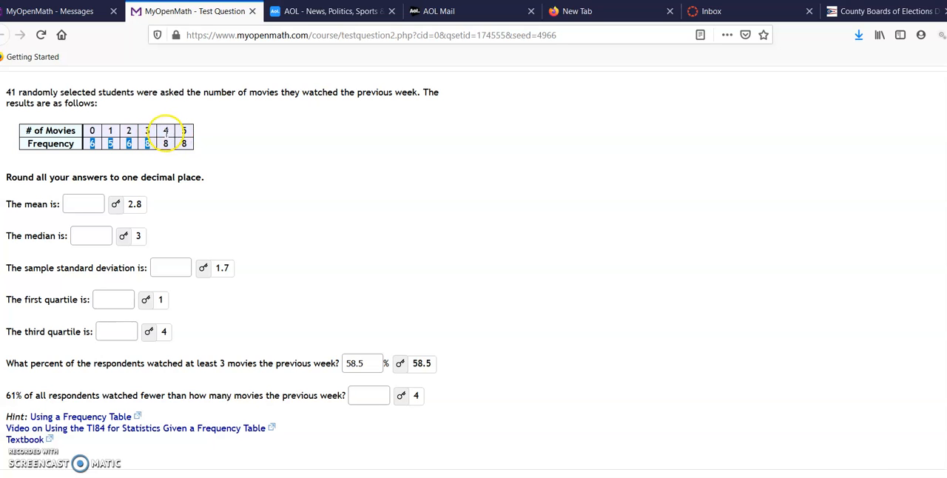
{"action": "double_click", "coordinate": [172, 131]}
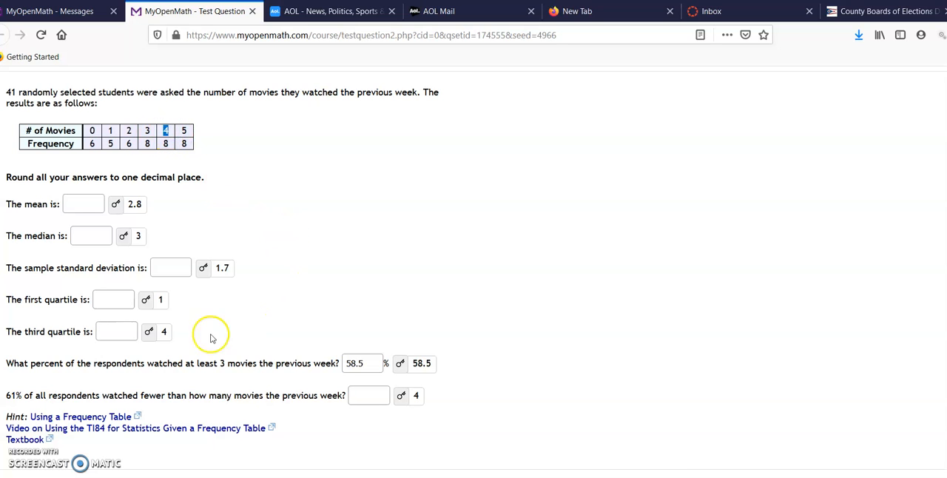